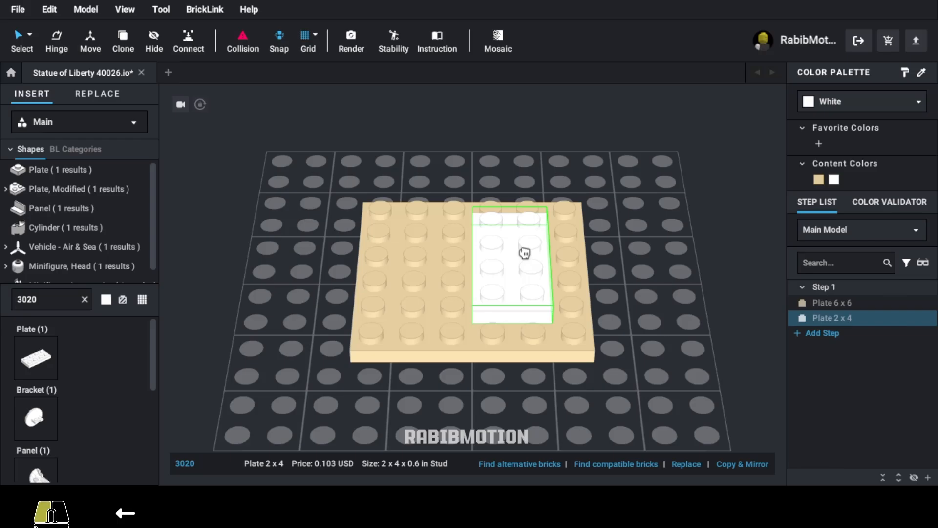
# Clone the white 2 x 4 plate alongside itself on the 6 x 6 plate and recolor both 2 x 4 plates Tan.
pyautogui.press('c')
pyautogui.click(446, 264)
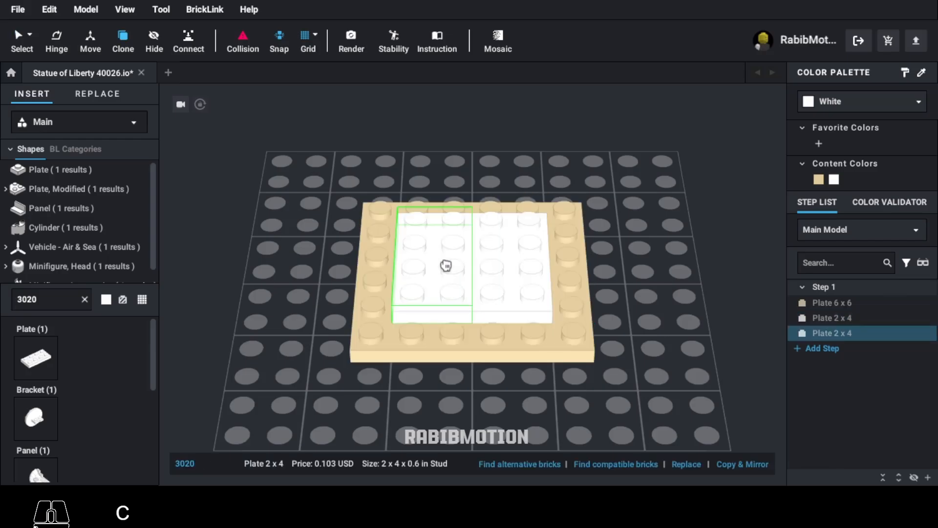
pyautogui.press('Escape')
pyautogui.click(445, 269)
pyautogui.keyDown('ctrl'); pyautogui.click(496, 271); pyautogui.keyUp('ctrl')
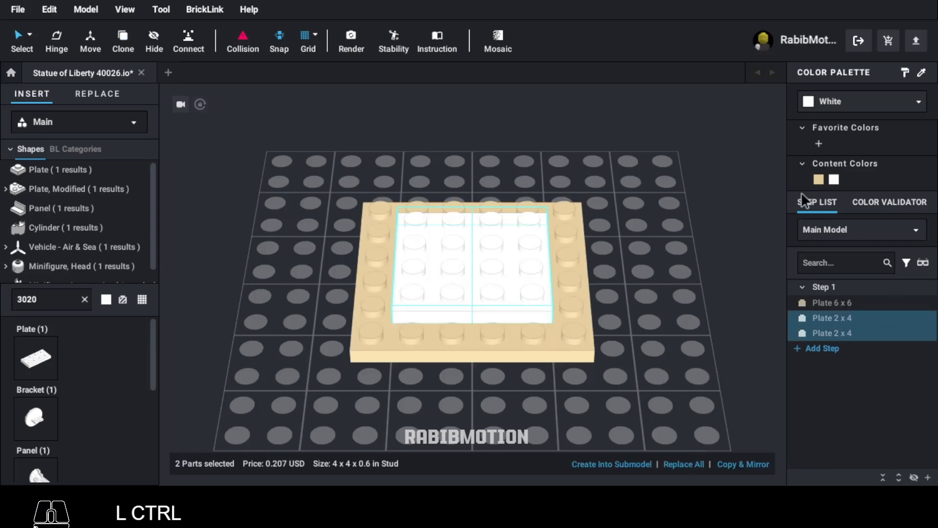
pyautogui.click(819, 180)
# Search the parts library for part 3062.
pyautogui.doubleClick(76, 295)
pyautogui.write('3062')
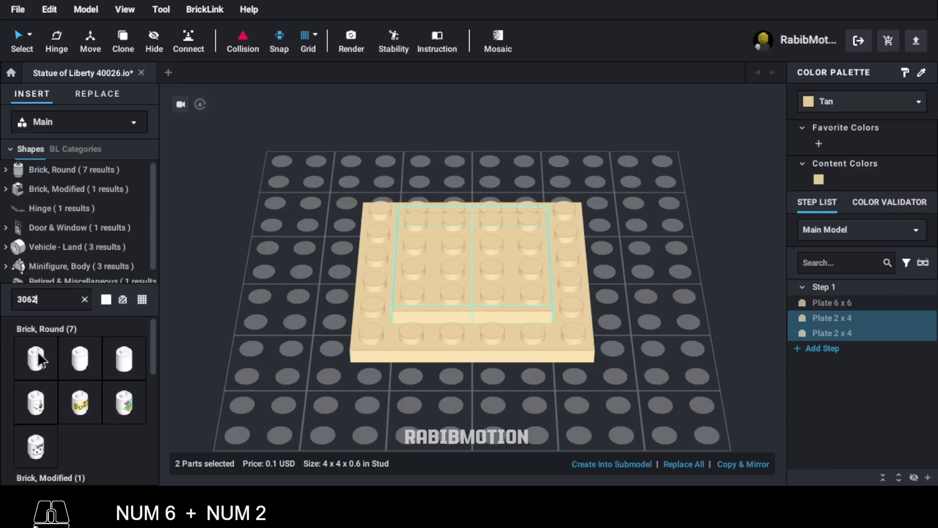
pyautogui.click(42, 360)
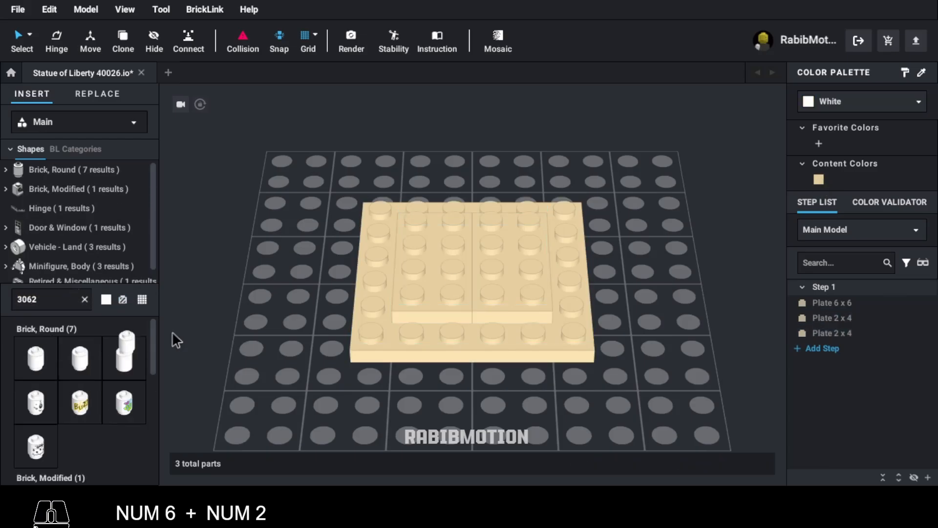
pyautogui.click(398, 274)
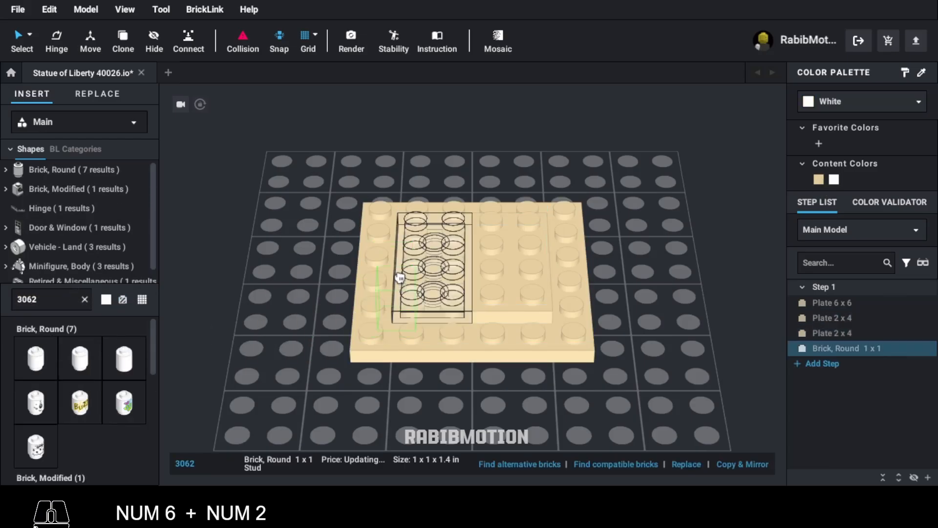
pyautogui.click(426, 263)
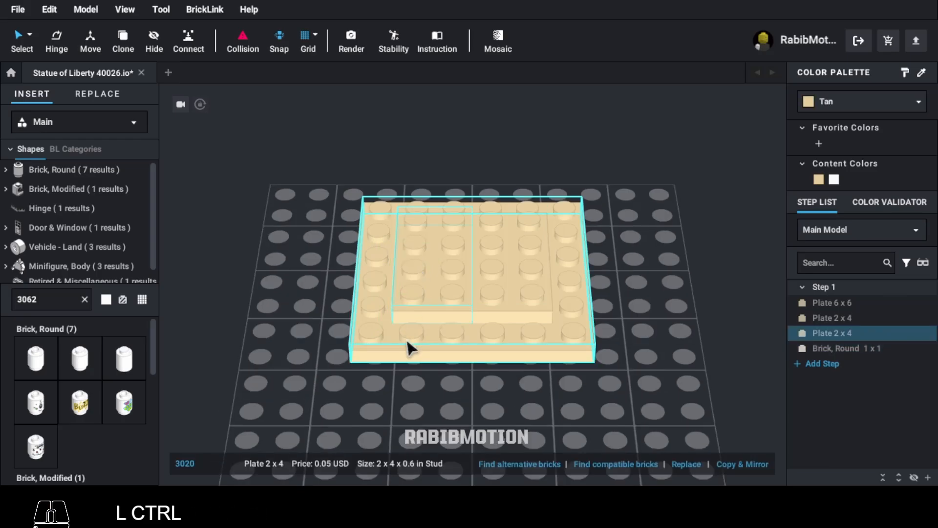
pyautogui.hotkey('ctrl', 'z')
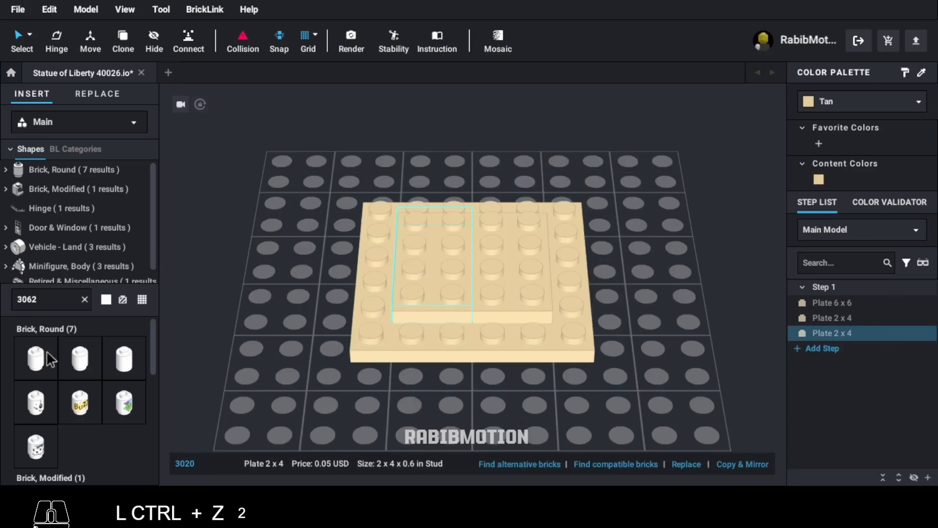
# Place a Tan 1 x 1 round brick 3062 on the front-left stud of the 2 x 4 plates and copy it into a front row of four.
pyautogui.moveTo(47, 352); pyautogui.dragTo(415, 262)
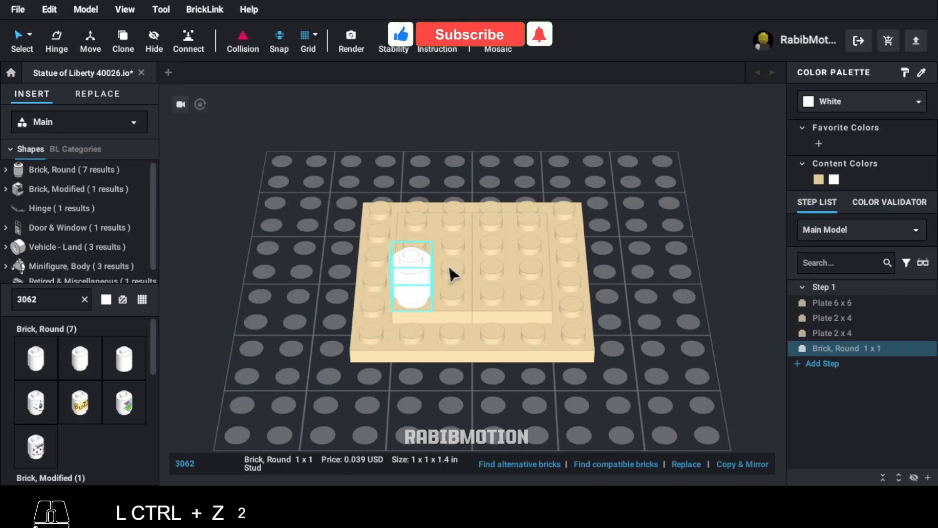
pyautogui.click(819, 180)
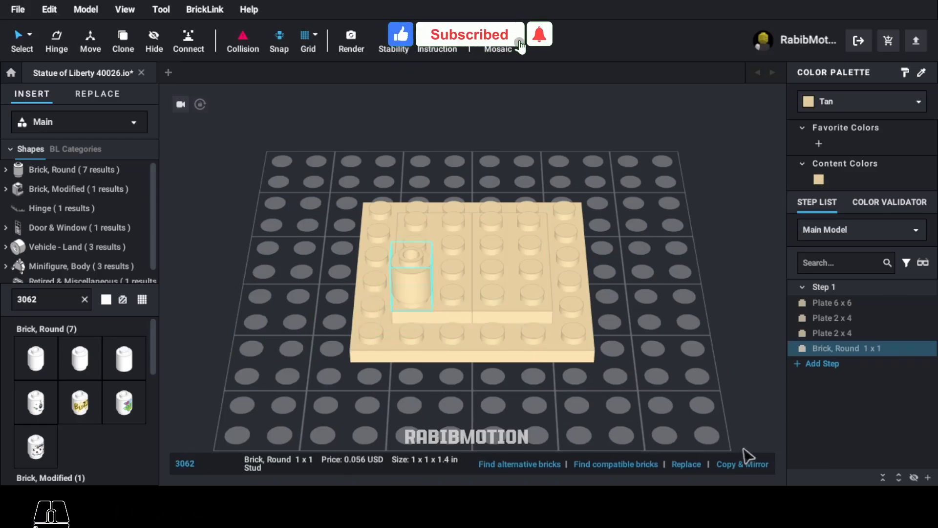
pyautogui.click(748, 463)
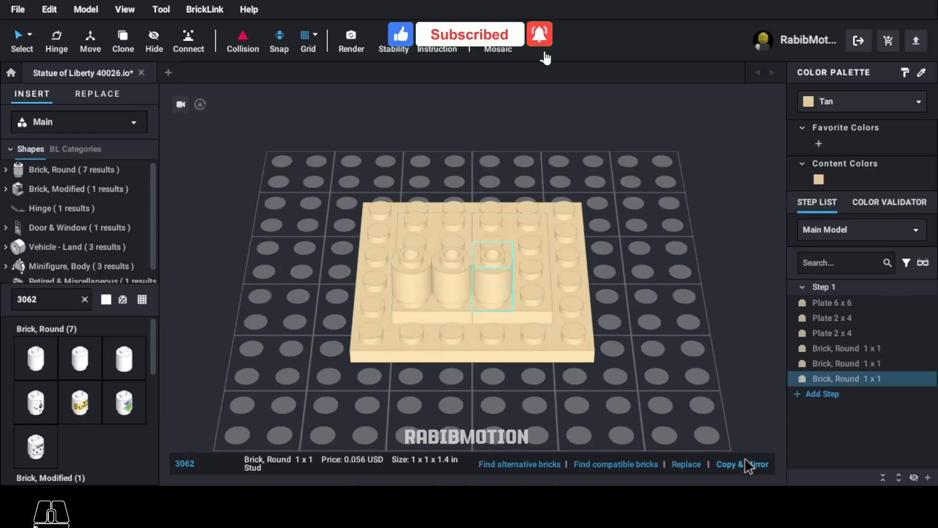
# Clone the front row of four 1 x 1 round bricks onto the back row of studs of the 2 x 4 plates.
pyautogui.keyDown('ctrl'); pyautogui.click(417, 276); pyautogui.keyUp('ctrl')
pyautogui.keyDown('ctrl'); pyautogui.click(452, 280); pyautogui.keyUp('ctrl')
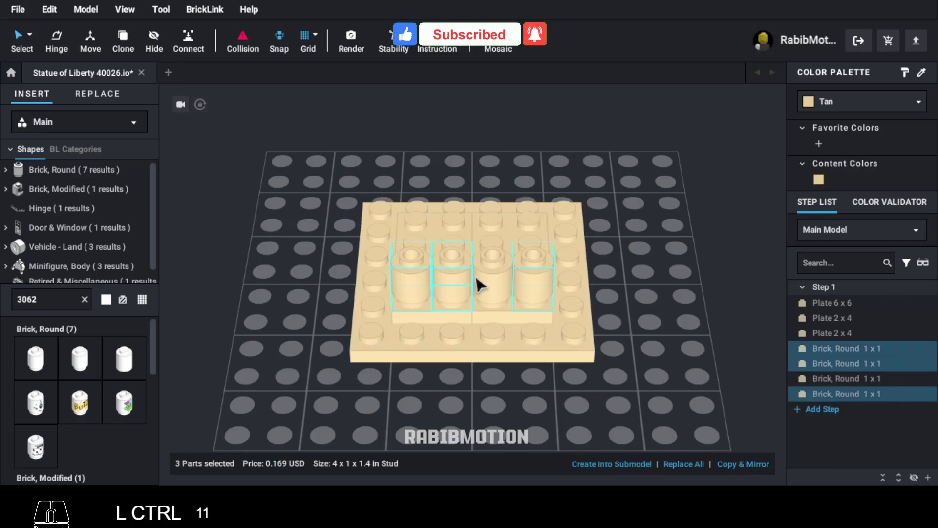
pyautogui.keyDown('ctrl'); pyautogui.click(493, 280); pyautogui.keyUp('ctrl')
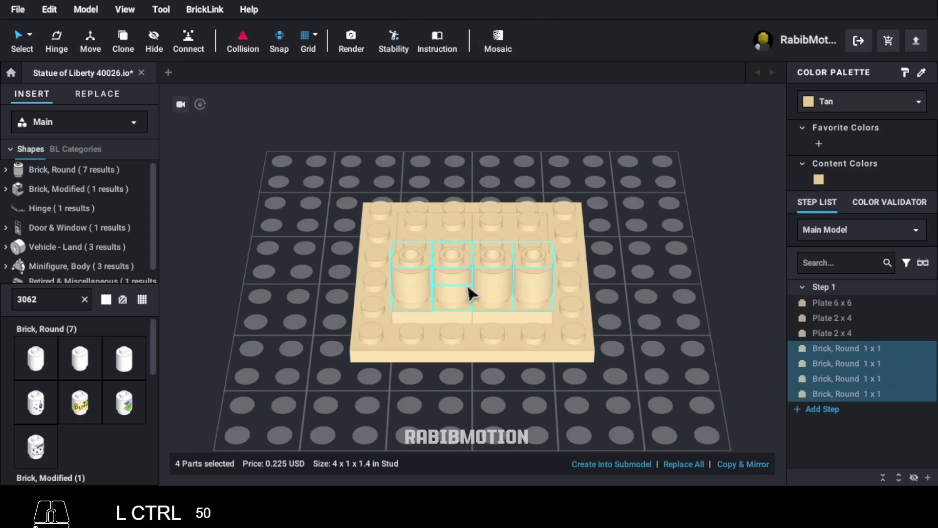
pyautogui.press('c')
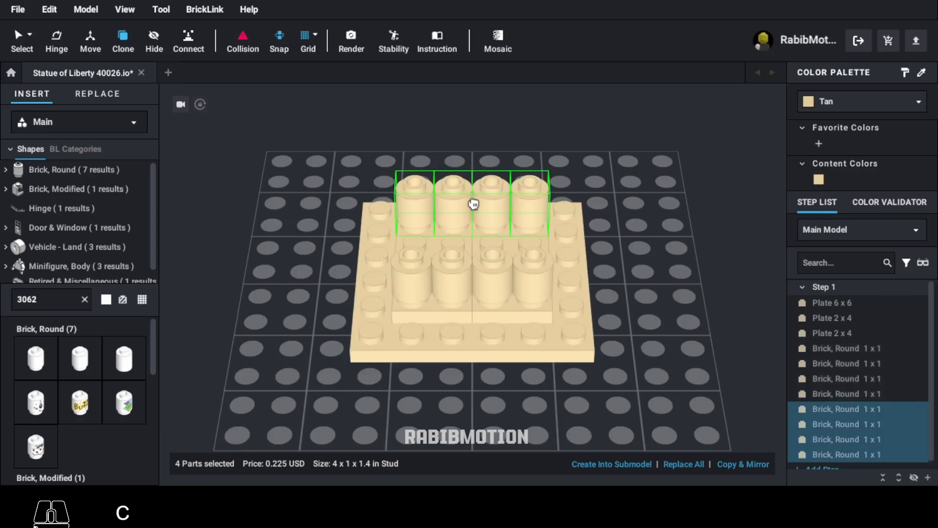
pyautogui.press('Escape')
# Clone a 1 x 1 round brick onto the two empty edge studs at each side, closing the ring between the front and back rows.
pyautogui.click(409, 272)
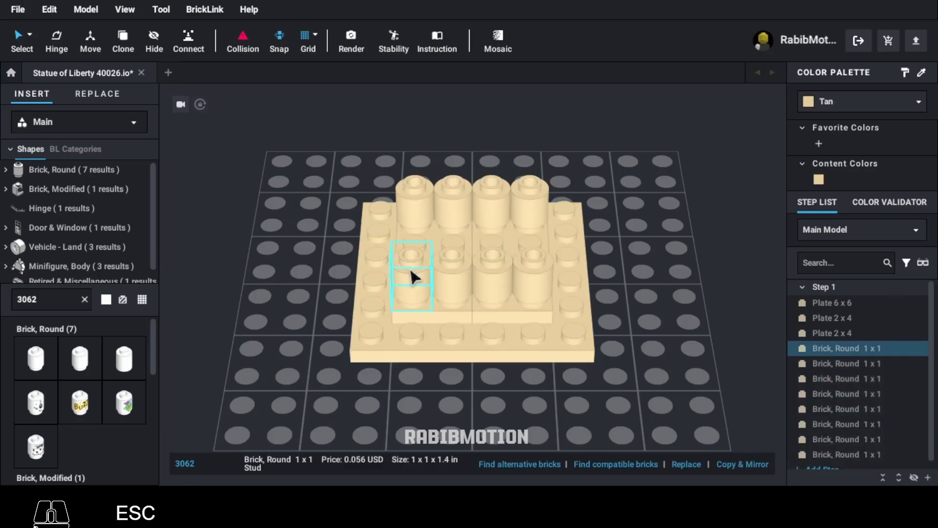
pyautogui.press('c')
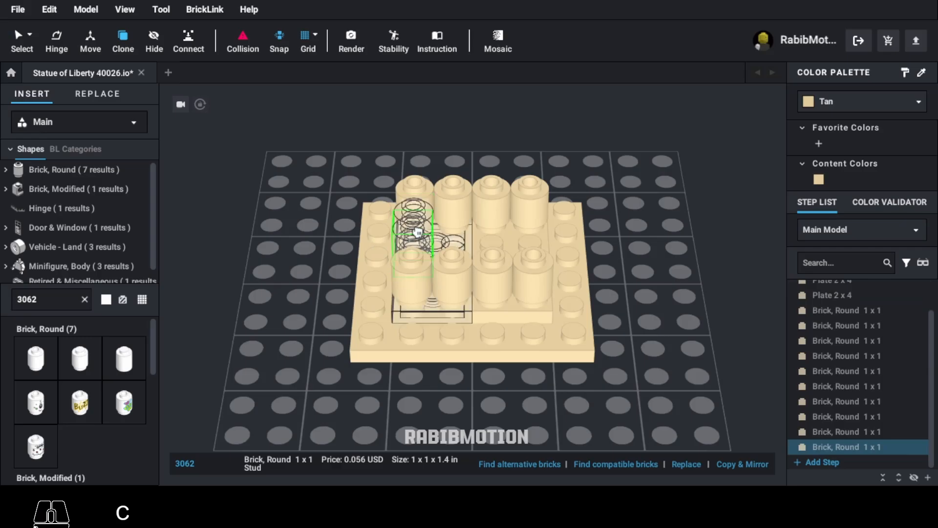
pyautogui.moveTo(413, 243); pyautogui.dragTo(411, 268, button='right')
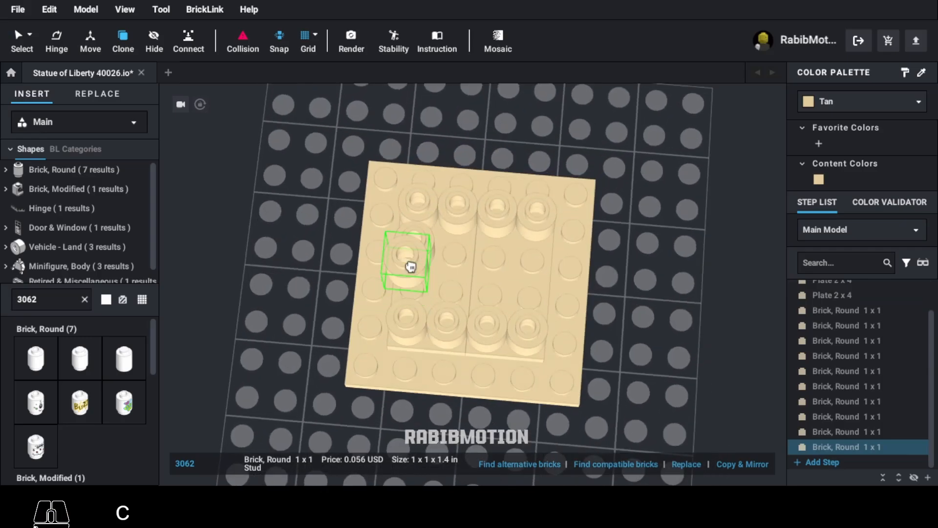
pyautogui.click(414, 284)
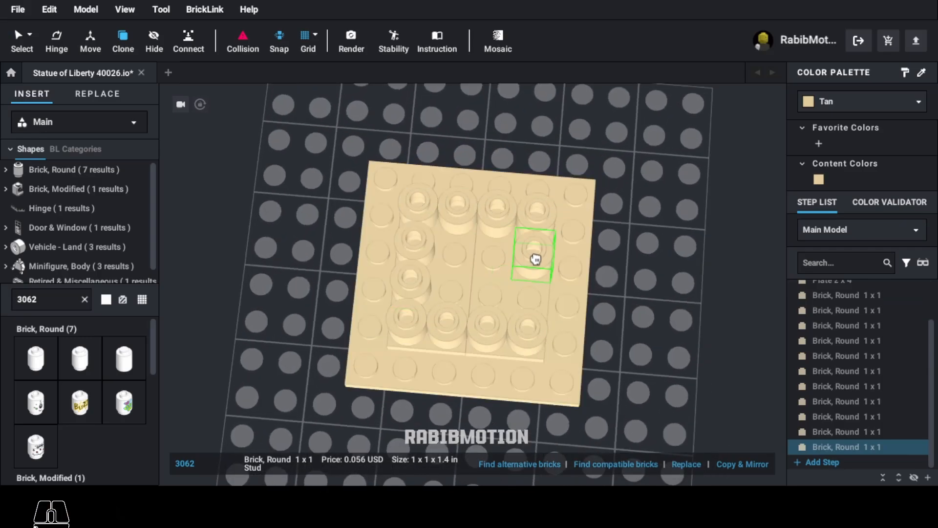
pyautogui.click(535, 258)
pyautogui.click(535, 291)
pyautogui.press('Escape')
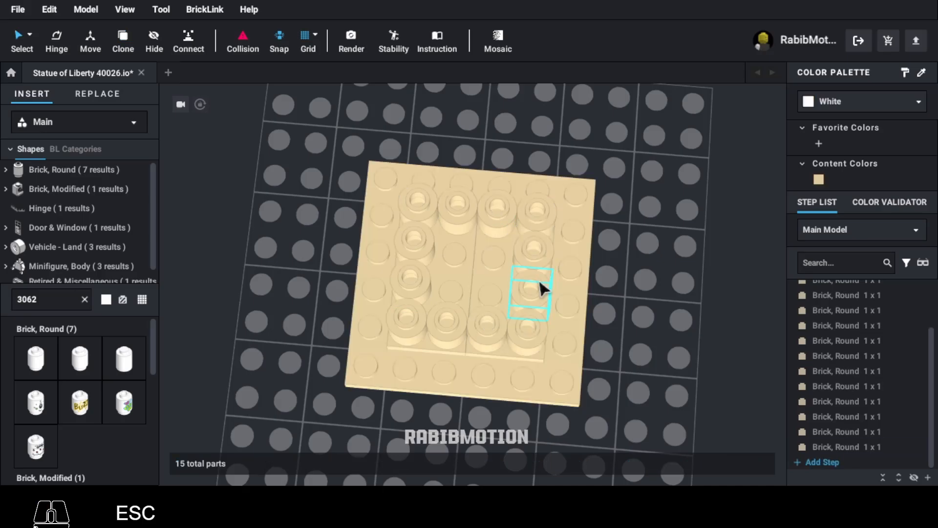
# Clone a tan 2 x 4 plate, rotate it crosswise, and place two copies side by side on top of the round bricks.
pyautogui.moveTo(542, 285); pyautogui.dragTo(543, 329, button='right')
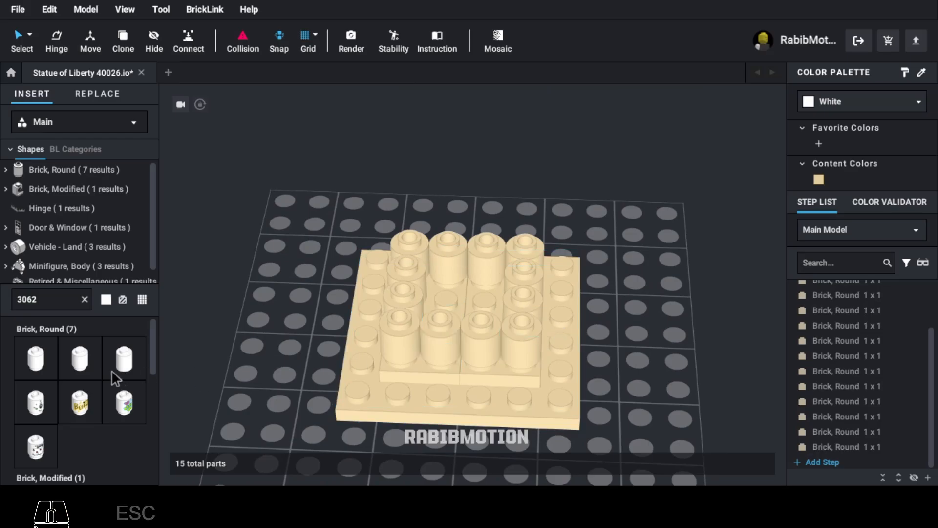
pyautogui.click(66, 306)
pyautogui.click(391, 377)
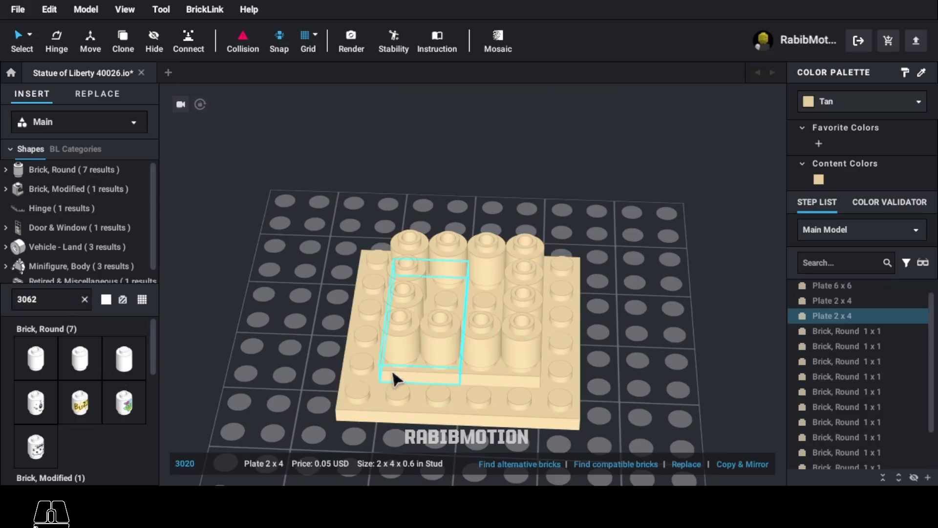
pyautogui.press('c')
pyautogui.press('Right')
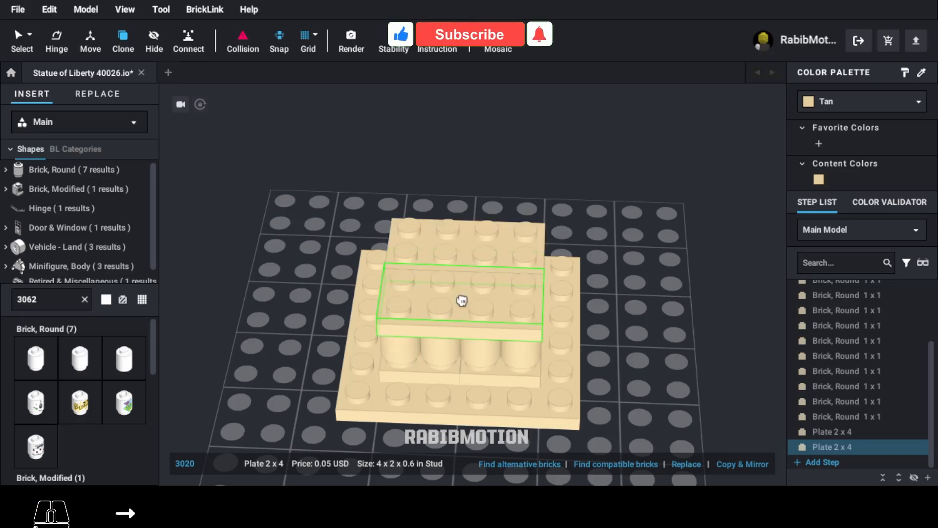
pyautogui.click(462, 304)
pyautogui.press('Escape')
# Insert the 2 x 2 jumper plate 87580 centered on the upper 2 x 4 plates and recolor it Green.
pyautogui.doubleClick(66, 303)
pyautogui.write('8')
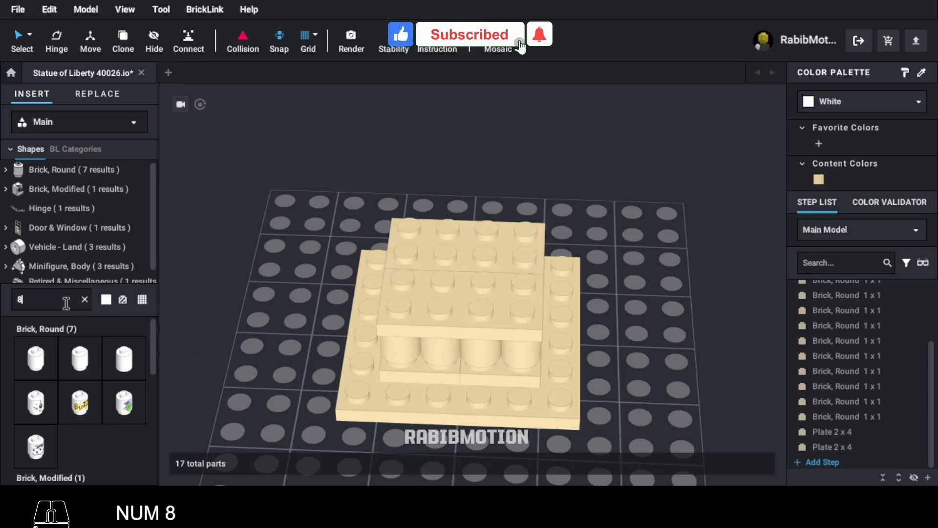
pyautogui.write('7580')
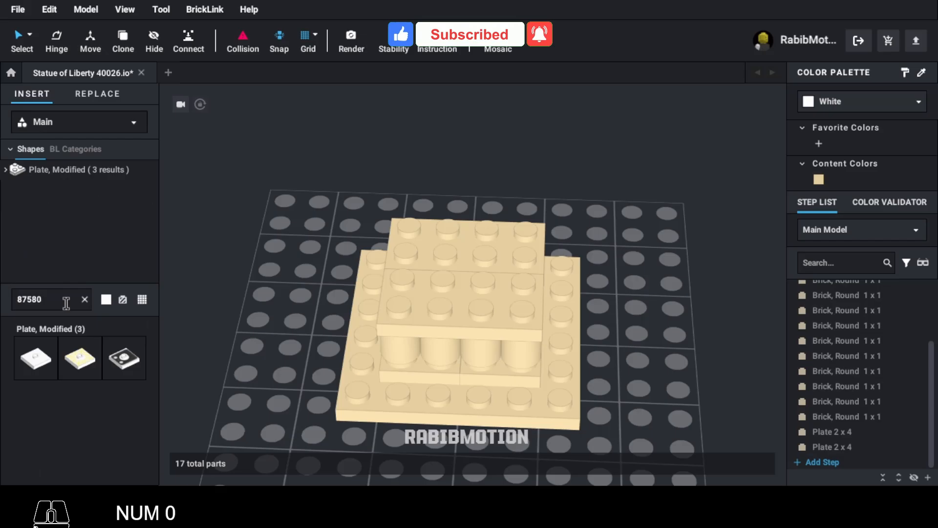
pyautogui.click(35, 345)
pyautogui.click(471, 267)
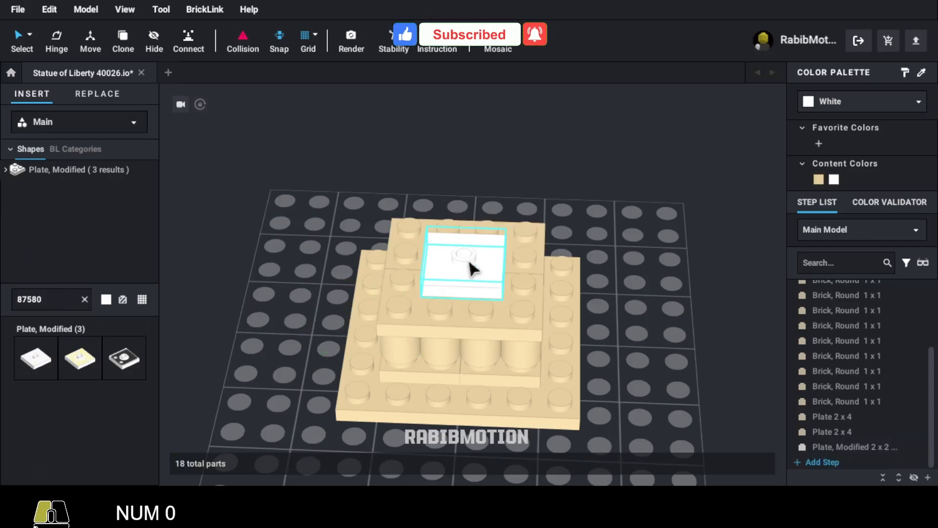
pyautogui.click(899, 102)
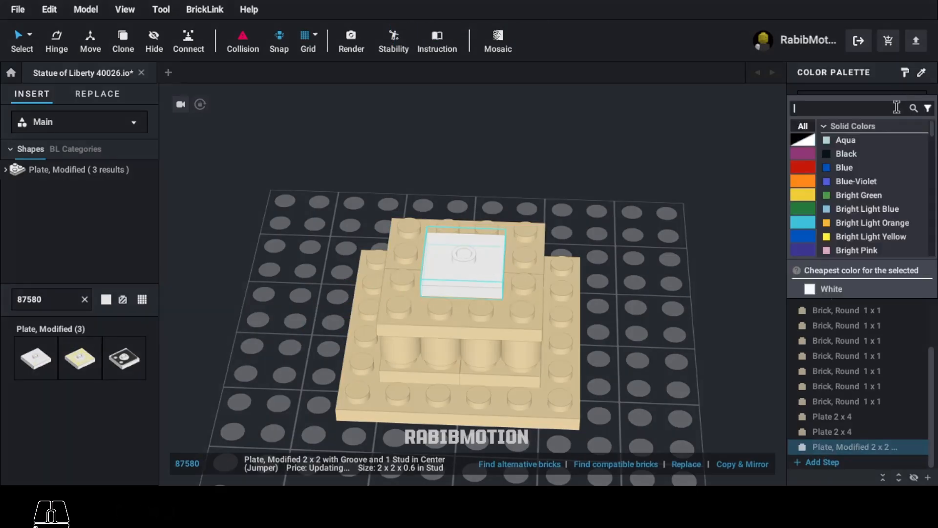
pyautogui.click(803, 209)
pyautogui.click(855, 155)
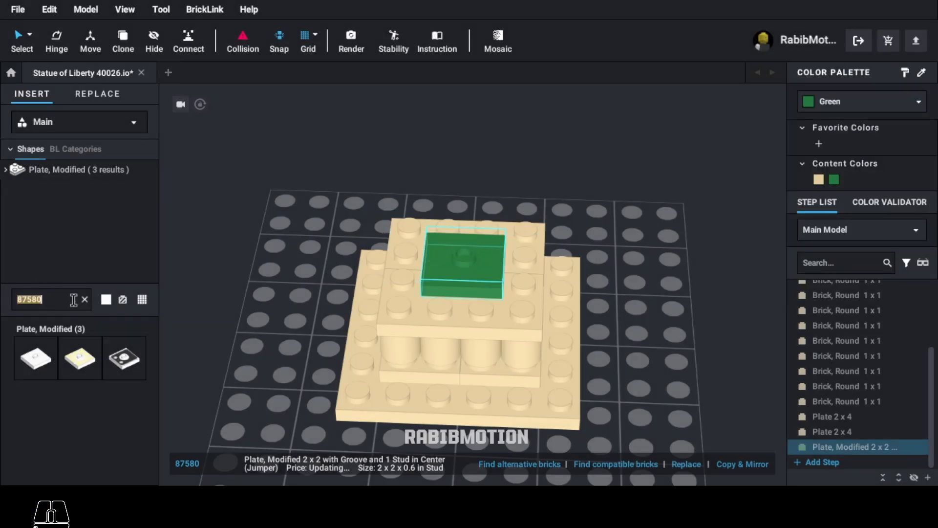
# Insert the 1 x 1 brick with studs on four sides, part 4733, on the green jumper plate's stud and recolor it Dark Bluish Gray.
pyautogui.write('4733')
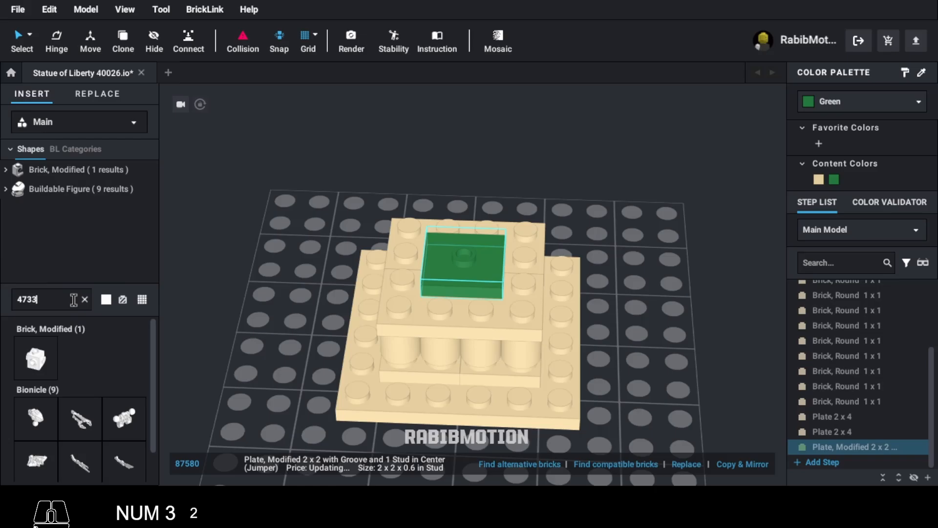
pyautogui.click(35, 359)
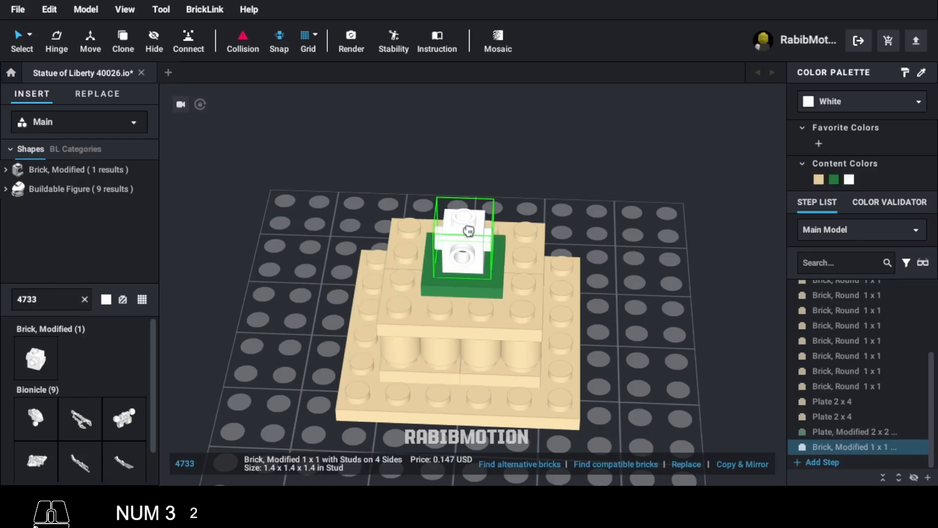
pyautogui.click(468, 237)
pyautogui.click(807, 105)
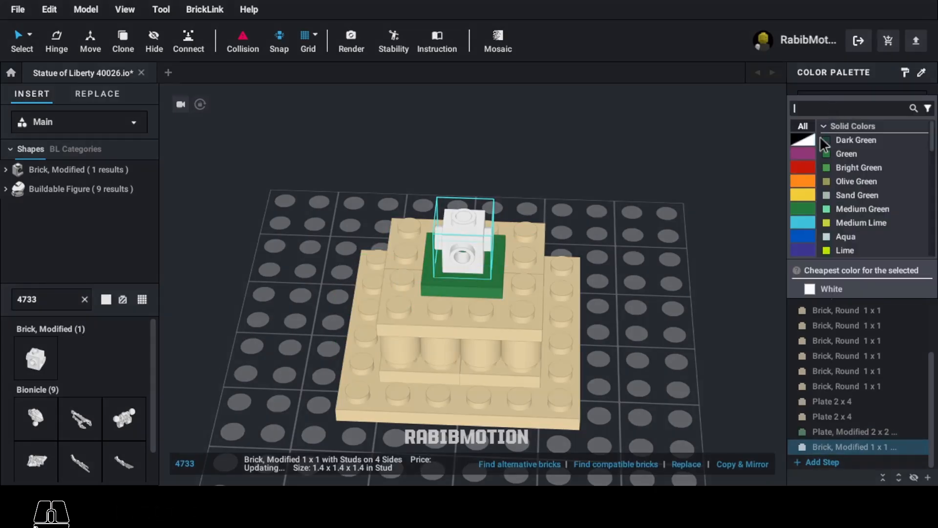
pyautogui.click(853, 168)
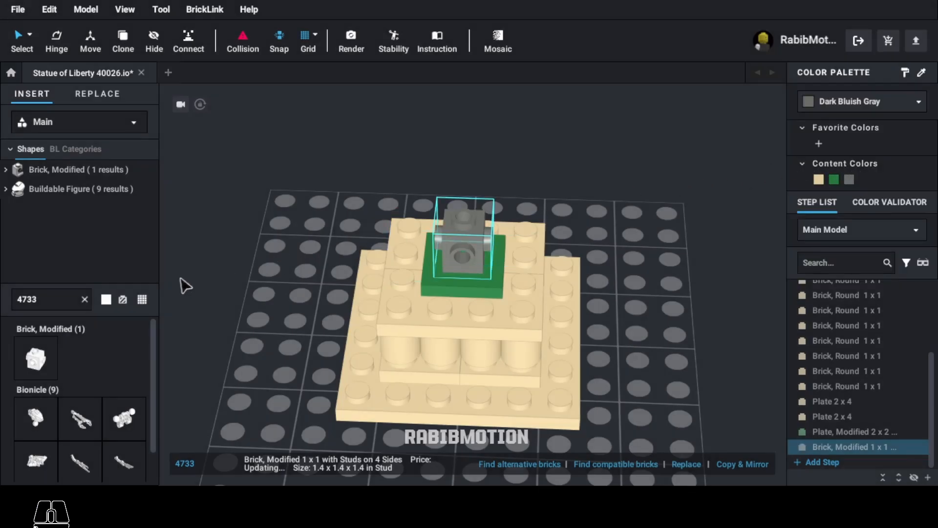
# Insert a 1 x 1 plate, part 3024, on top of the gray four-sided stud brick and recolor it Yellow.
pyautogui.doubleClick(77, 297)
pyautogui.write('3024')
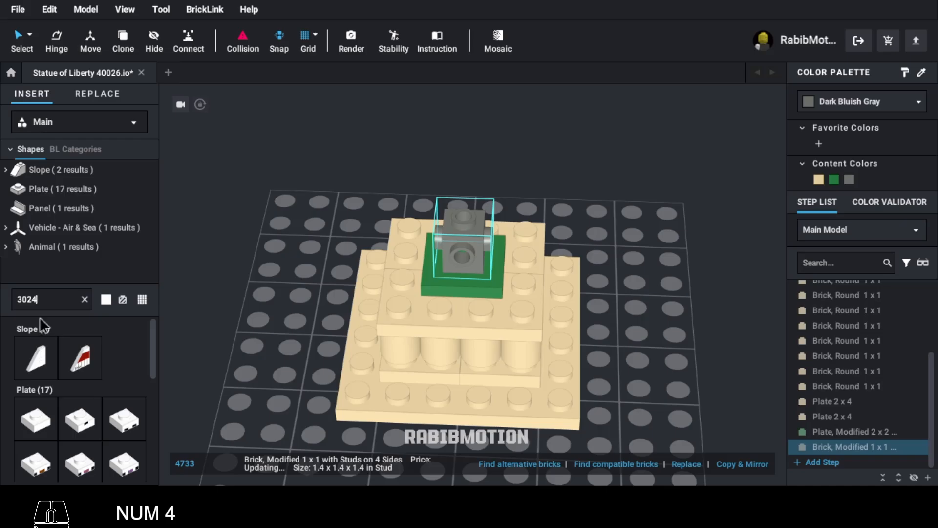
pyautogui.moveTo(22, 426); pyautogui.dragTo(467, 212)
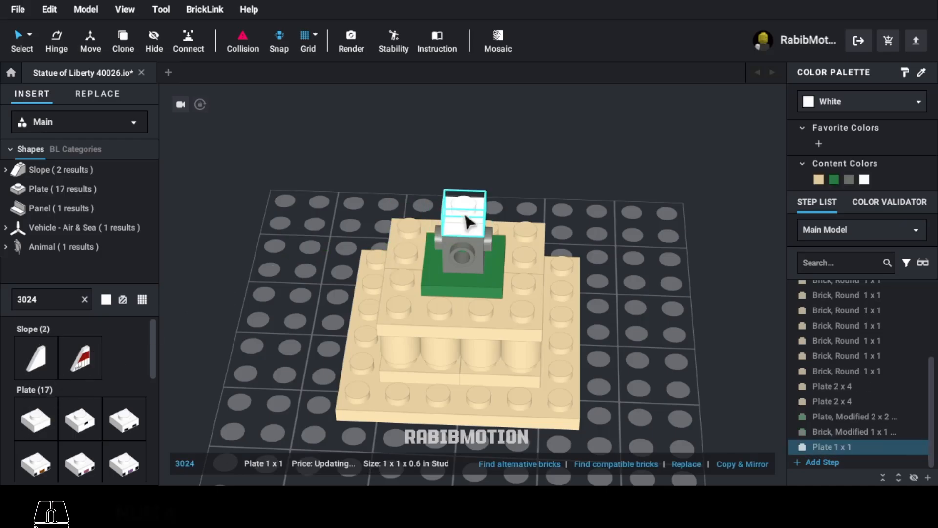
pyautogui.click(869, 103)
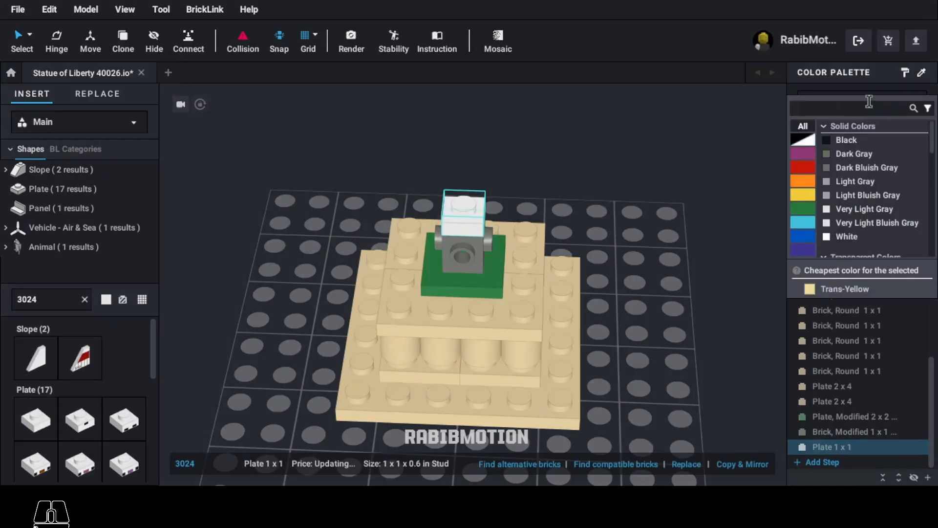
pyautogui.write('yellow')
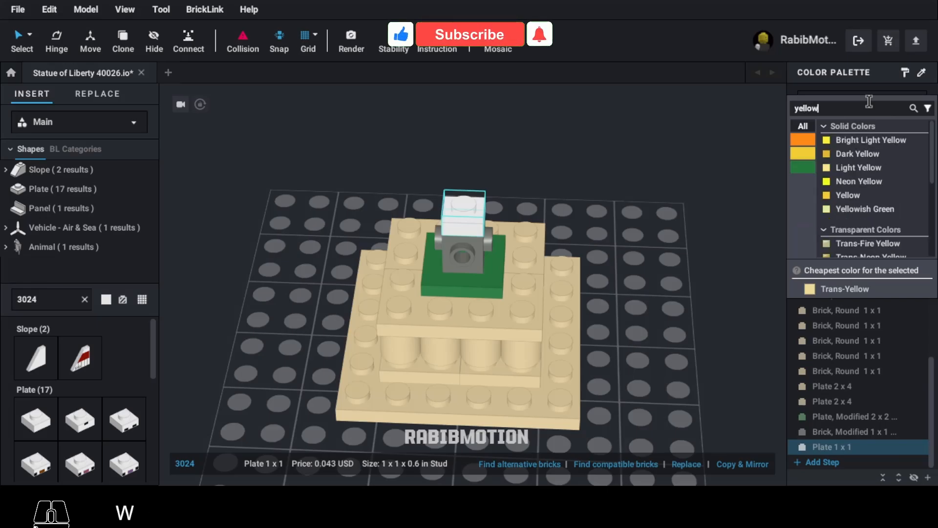
pyautogui.click(847, 194)
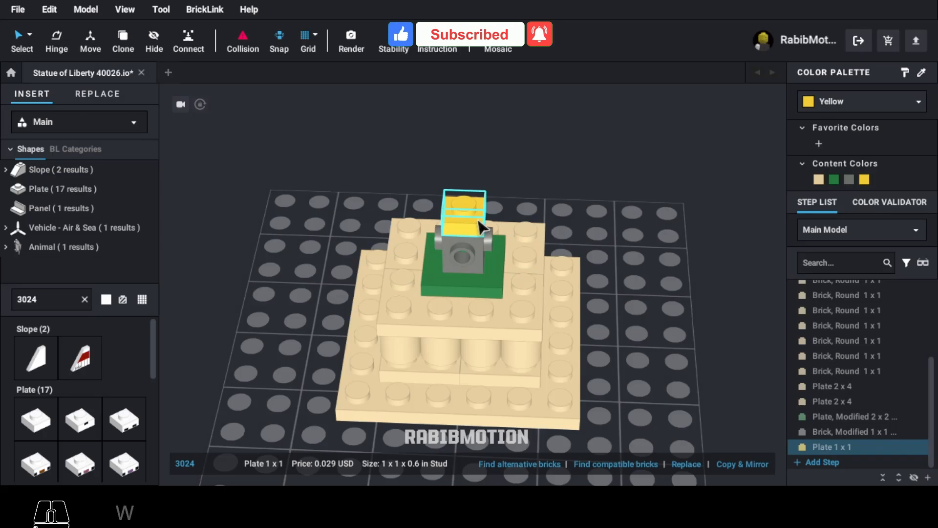
# Stack a copy of the yellow 1 x 1 plate and a copy of the gray four-sided stud brick on top of the column.
pyautogui.press('c')
pyautogui.click(479, 234)
pyautogui.press('Escape')
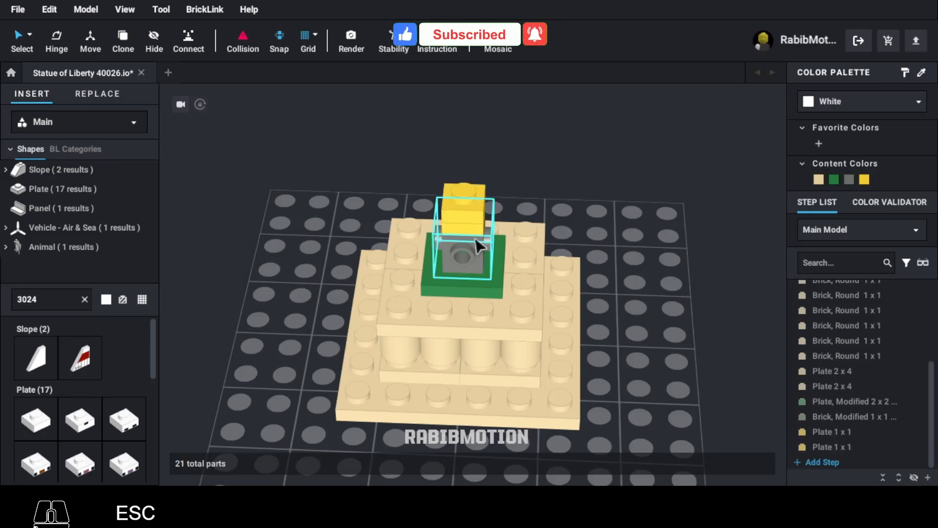
pyautogui.click(479, 244)
pyautogui.press('c')
pyautogui.click(474, 195)
pyautogui.press('Escape')
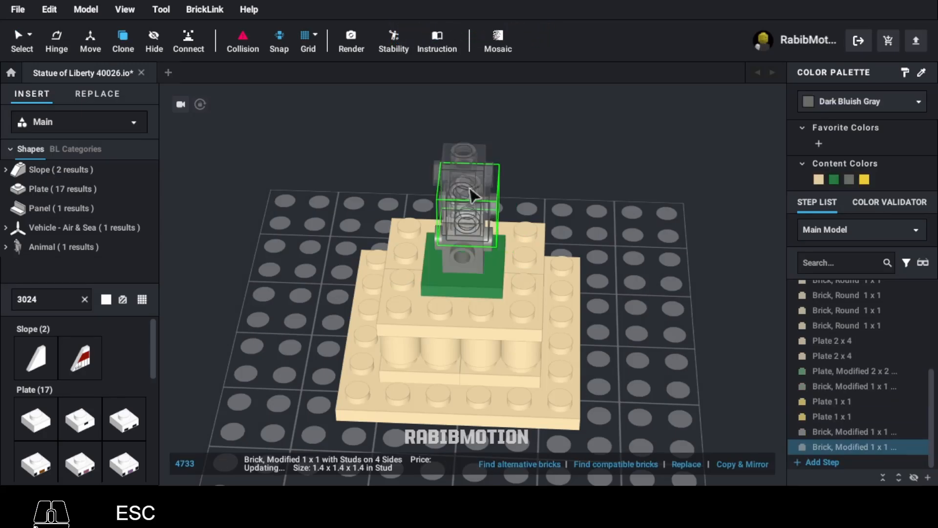
# Insert wedge plate 43723, turn it upright, attach it to the front studs of the gray column, and recolor it Green.
pyautogui.write('43723')
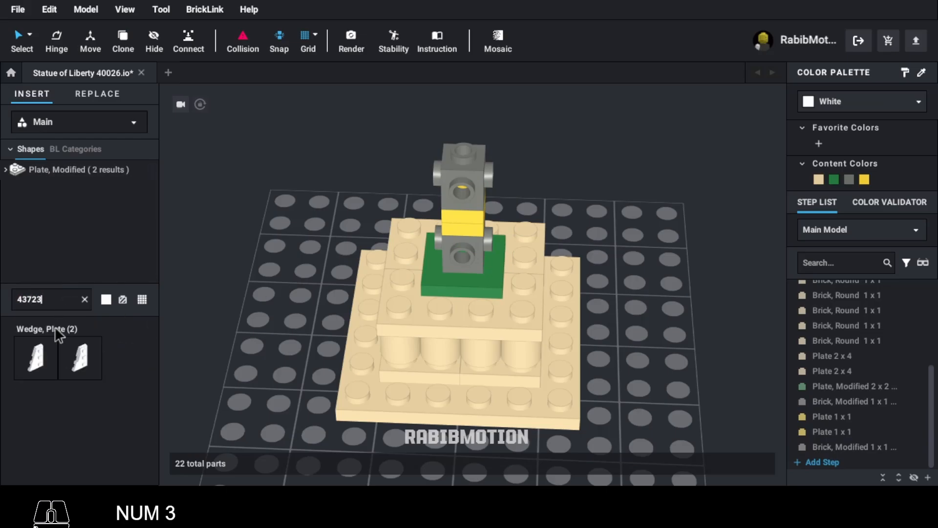
pyautogui.moveTo(39, 373); pyautogui.dragTo(352, 343)
pyautogui.press('Down')
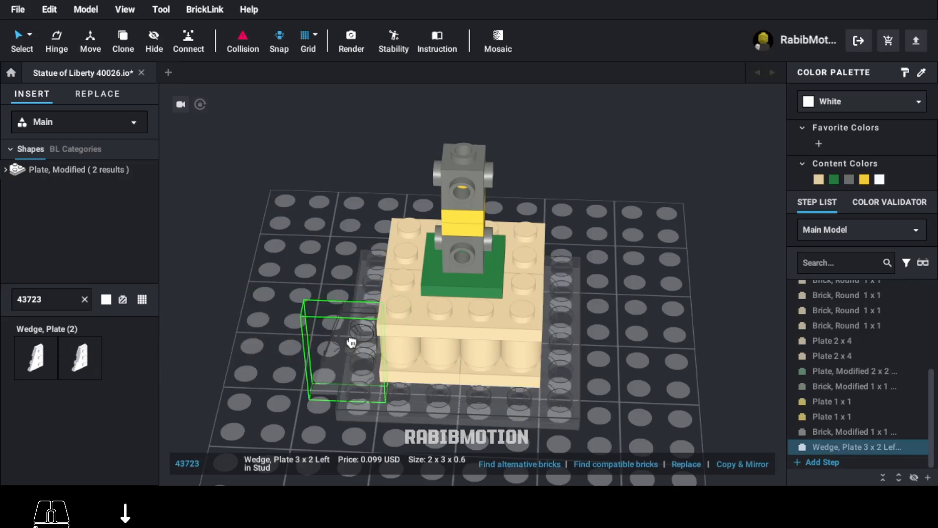
pyautogui.moveTo(351, 344); pyautogui.dragTo(472, 241)
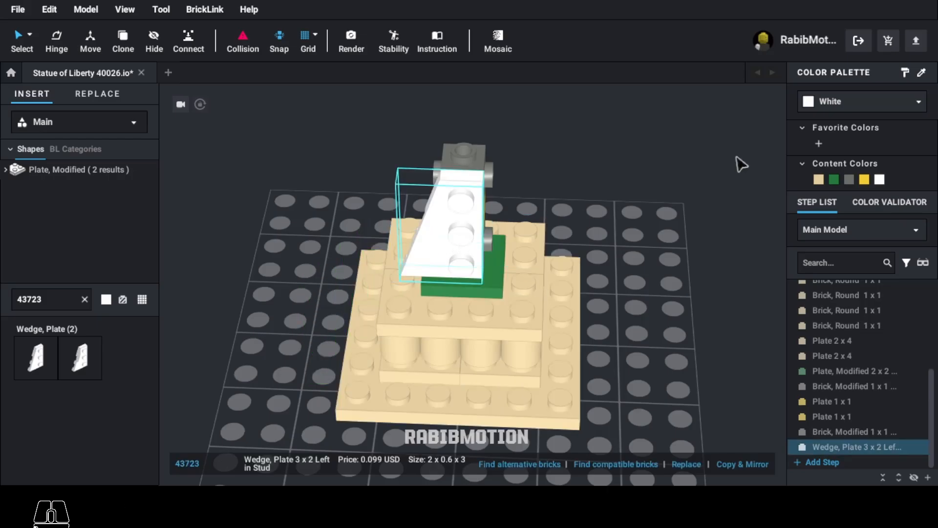
pyautogui.click(833, 180)
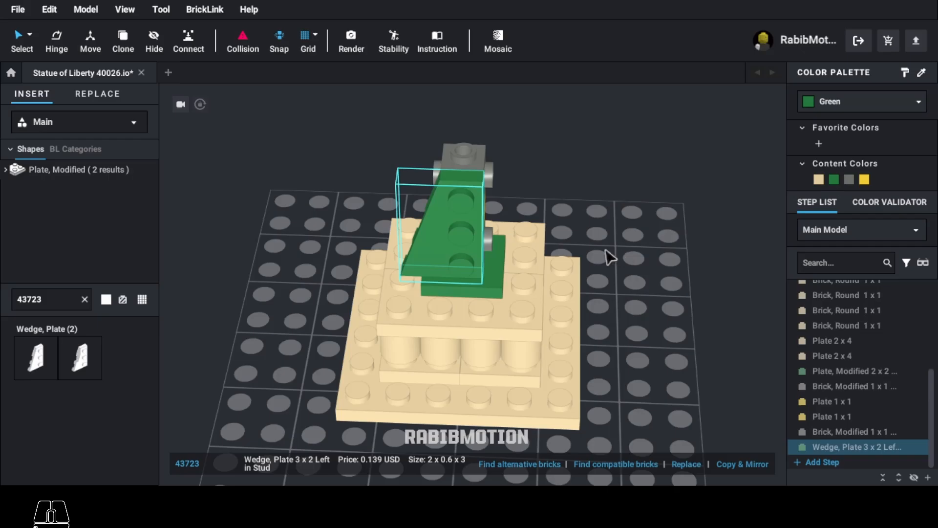
# Clone the green wedge plate three times, rotating each copy to cover the remaining sides of the column.
pyautogui.press('c')
pyautogui.press('Left')
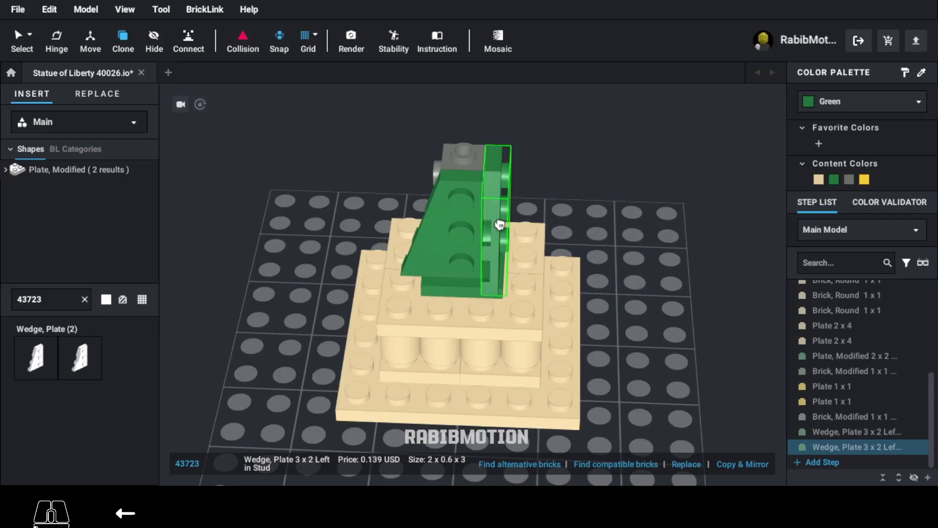
pyautogui.click(503, 218)
pyautogui.moveTo(576, 226); pyautogui.dragTo(496, 228, button='right')
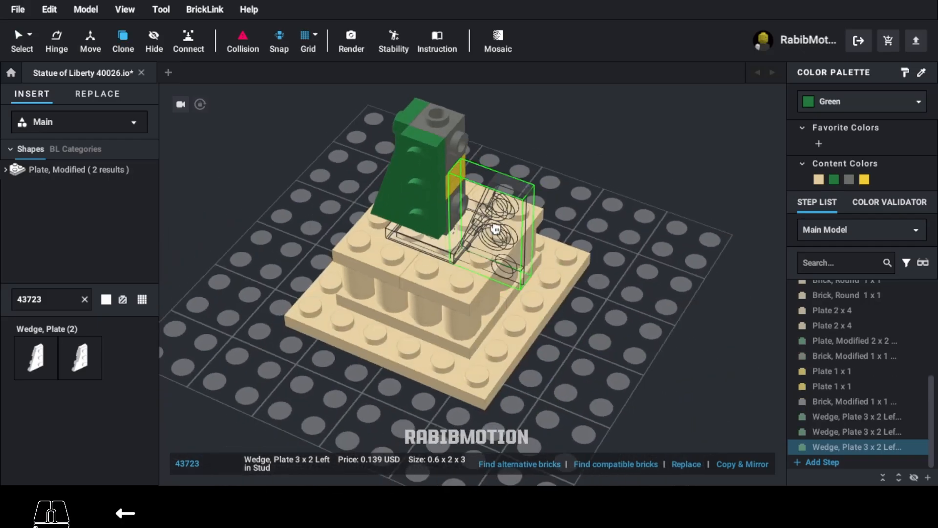
pyautogui.press('Left')
pyautogui.click(459, 201)
pyautogui.press('Left')
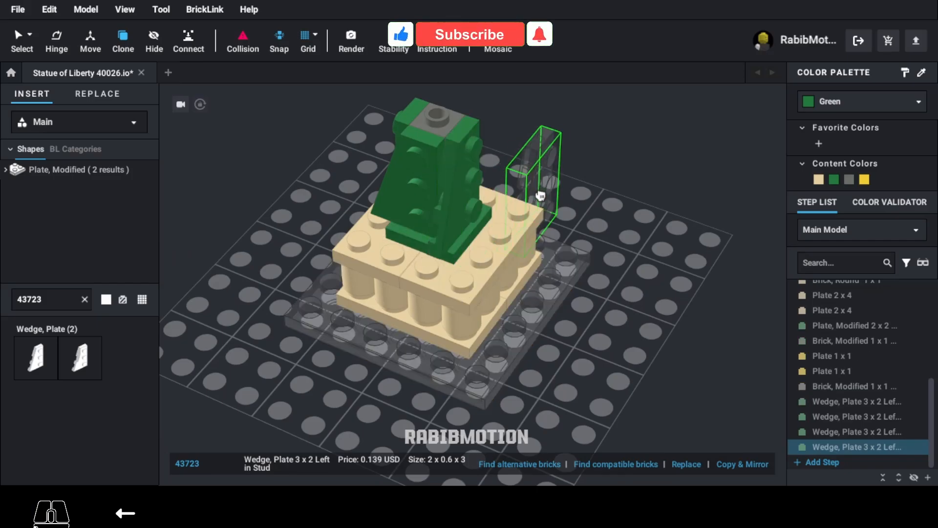
pyautogui.moveTo(540, 197); pyautogui.dragTo(486, 195, button='right')
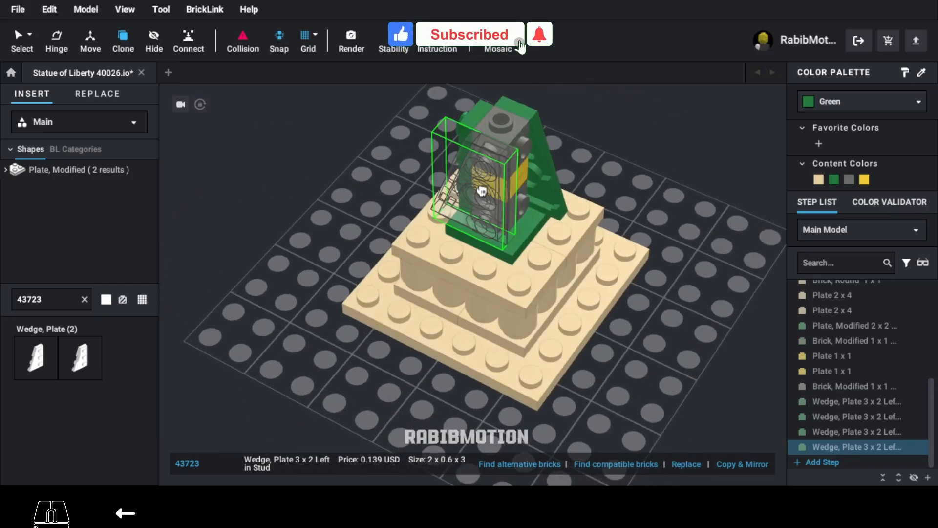
pyautogui.click(483, 207)
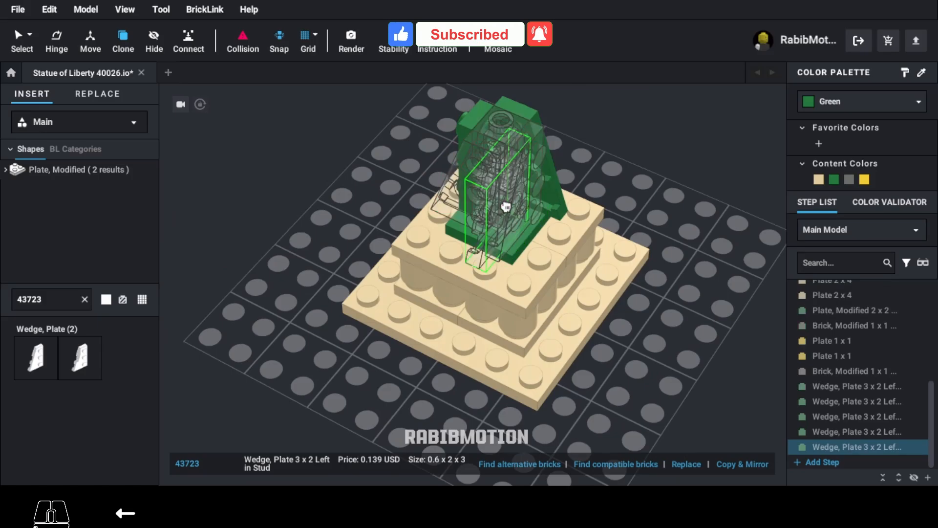
pyautogui.press('Escape')
# Insert the 2 x 2 round plate with axle hole, part 4032, centered on top of the column and recolor it Green.
pyautogui.moveTo(620, 237)
pyautogui.mouseDown(button='right')
pyautogui.moveTo(673, 253)
pyautogui.moveTo(605, 240)
pyautogui.mouseUp(button='right')
pyautogui.scroll(-3, 605, 241)
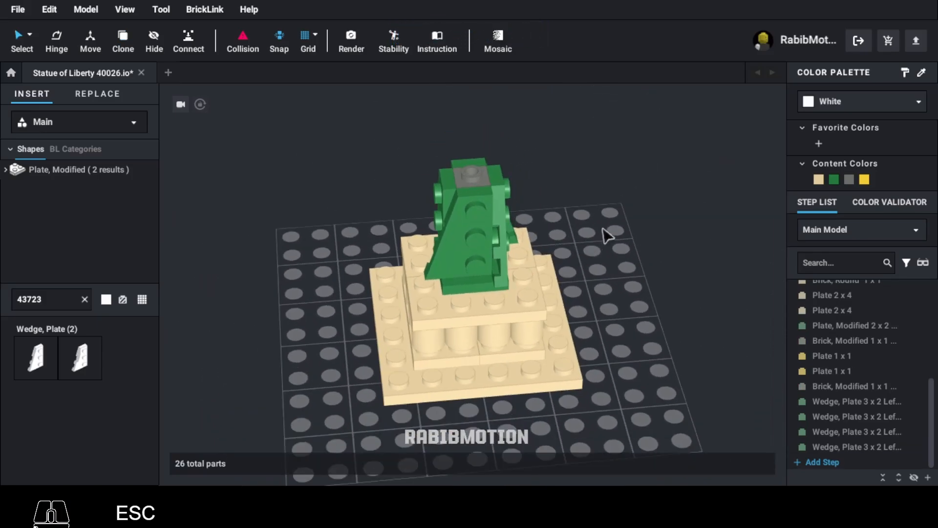
pyautogui.moveTo(601, 245); pyautogui.dragTo(598, 256, button='middle')
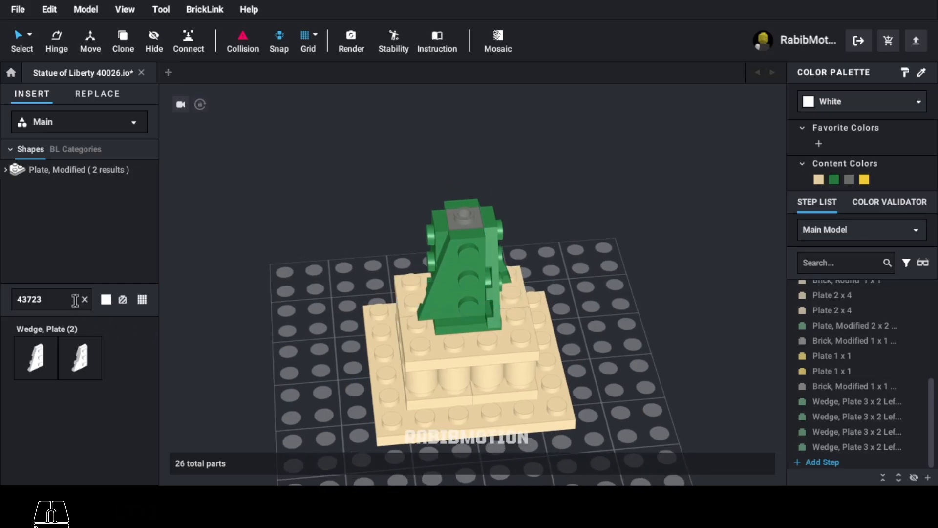
pyautogui.write('4032')
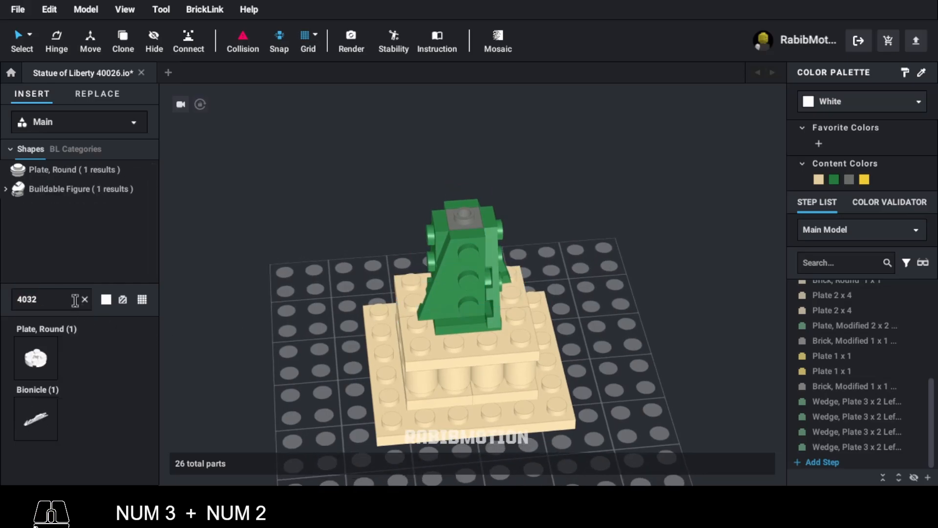
pyautogui.click(36, 361)
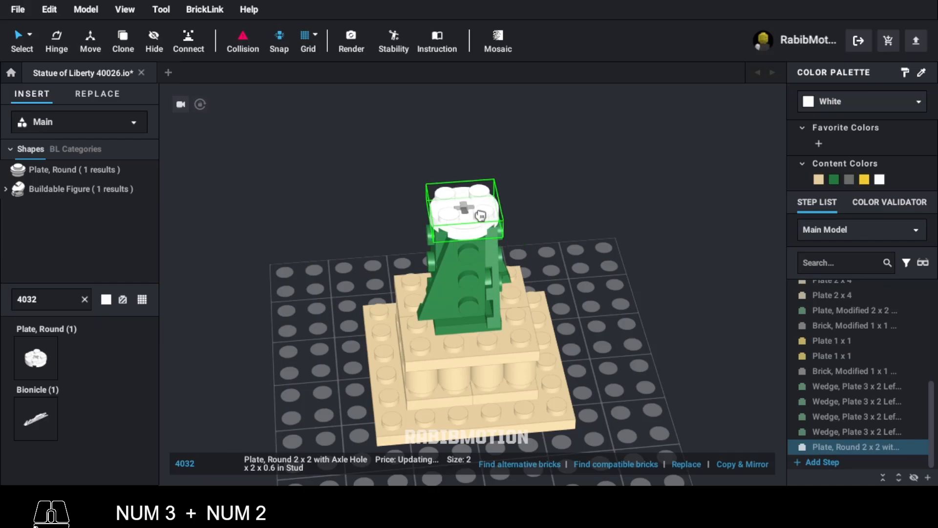
pyautogui.click(472, 211)
pyautogui.click(834, 179)
# Insert the 2 x 1 inverted slope, part 3665, on a rear stud of the round plate with its slope overhanging outward, and recolor it Green.
pyautogui.moveTo(706, 299); pyautogui.dragTo(688, 295, button='right')
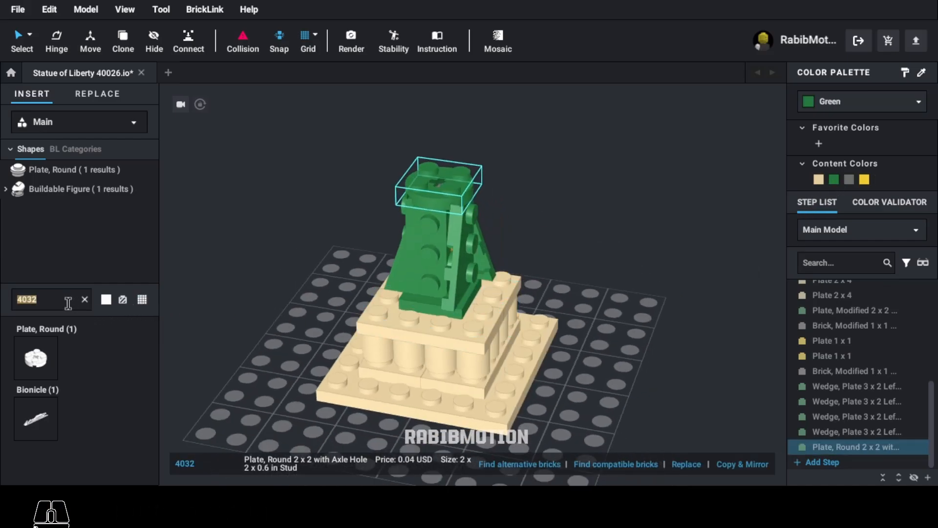
pyautogui.write('3665')
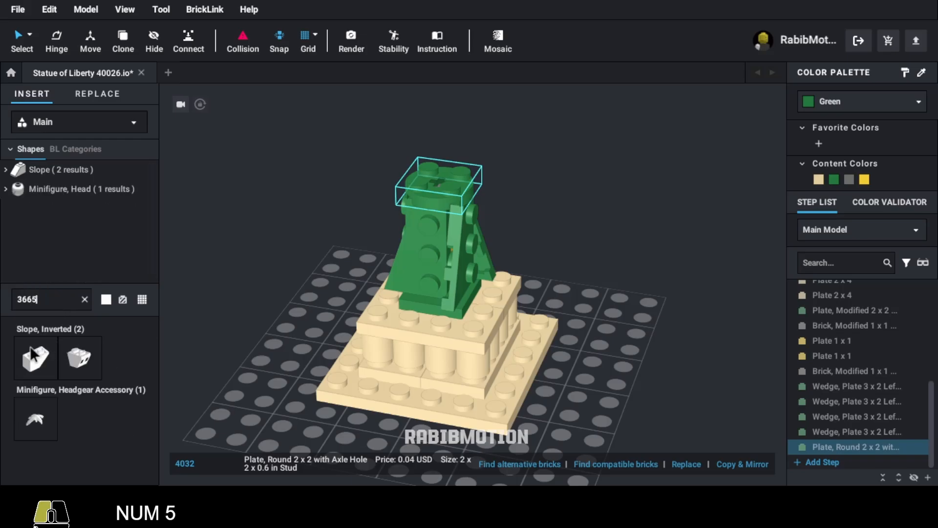
pyautogui.moveTo(30, 346); pyautogui.dragTo(438, 150)
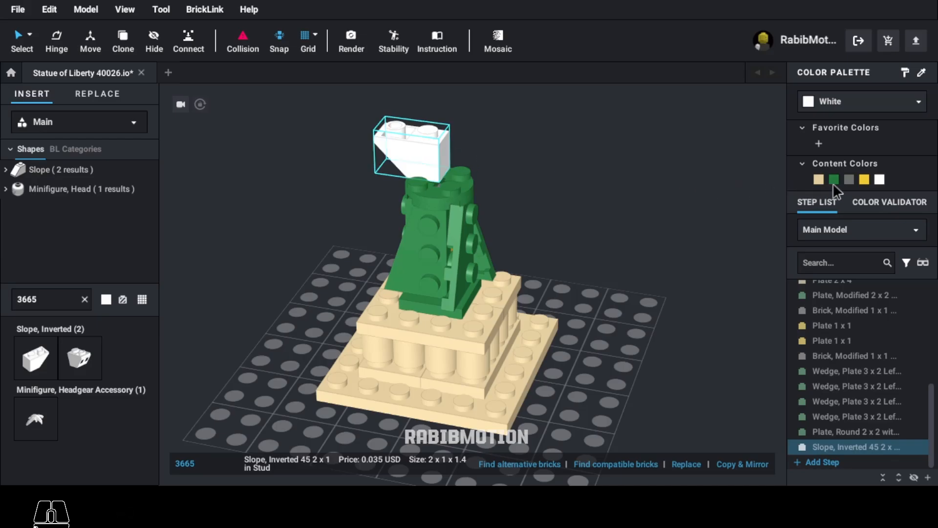
pyautogui.click(834, 180)
# Insert a 1 x 2 plate, part 3023, on the two front studs of the round plate and recolor it Green.
pyautogui.doubleClick(72, 304)
pyautogui.write('3023')
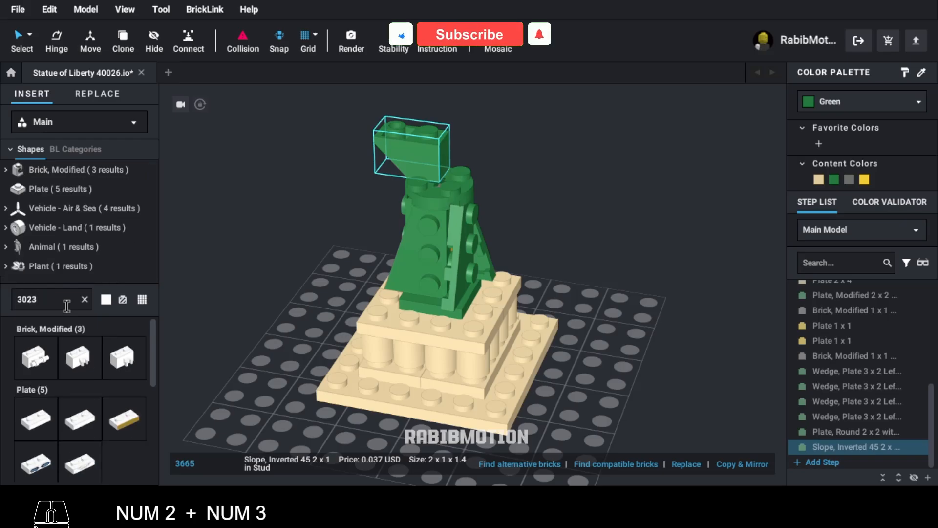
pyautogui.moveTo(35, 419); pyautogui.dragTo(471, 197)
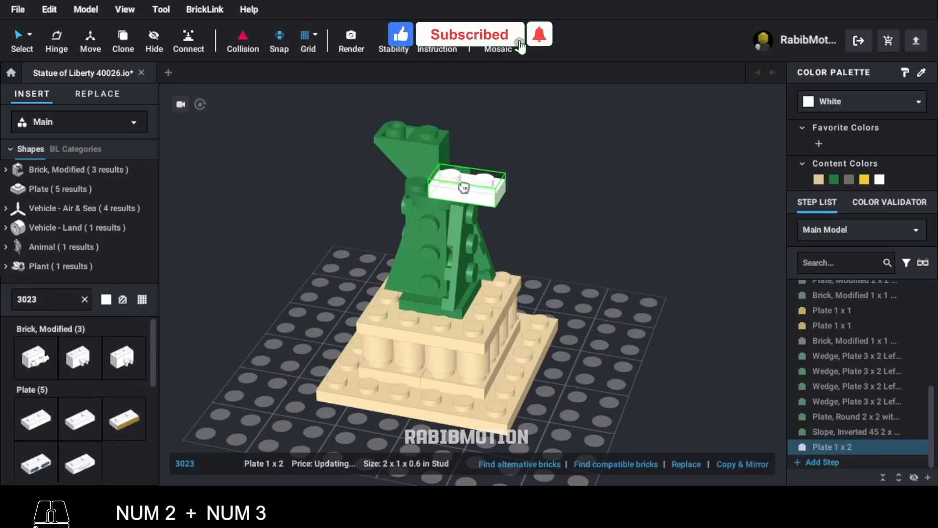
pyautogui.click(442, 180)
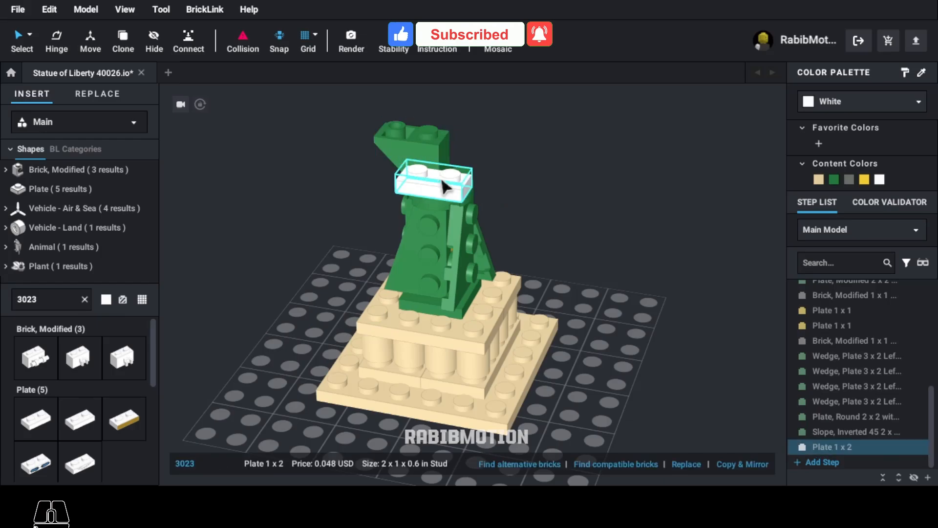
pyautogui.click(835, 180)
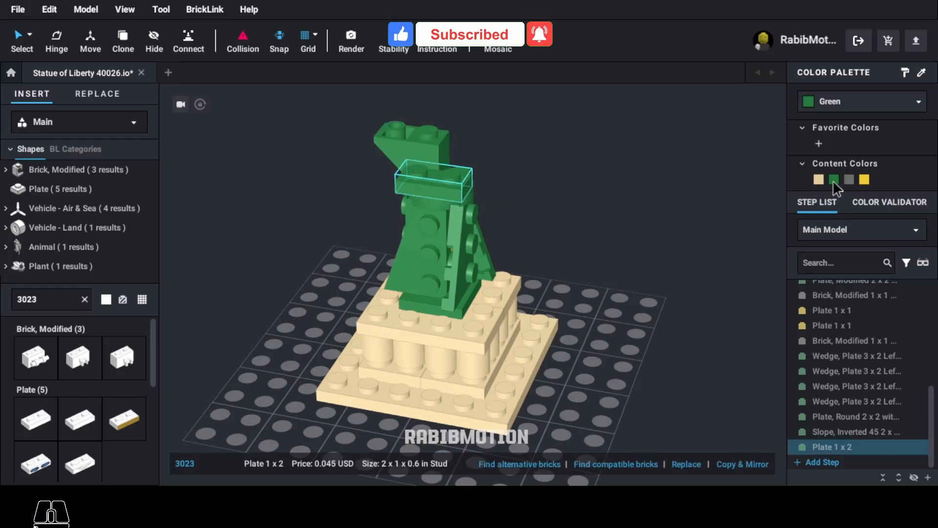
# Insert the 1 x 2 jumper plate 3794b on top of the front green 1 x 2 plate and recolor it Green.
pyautogui.doubleClick(69, 300)
pyautogui.write('3794b')
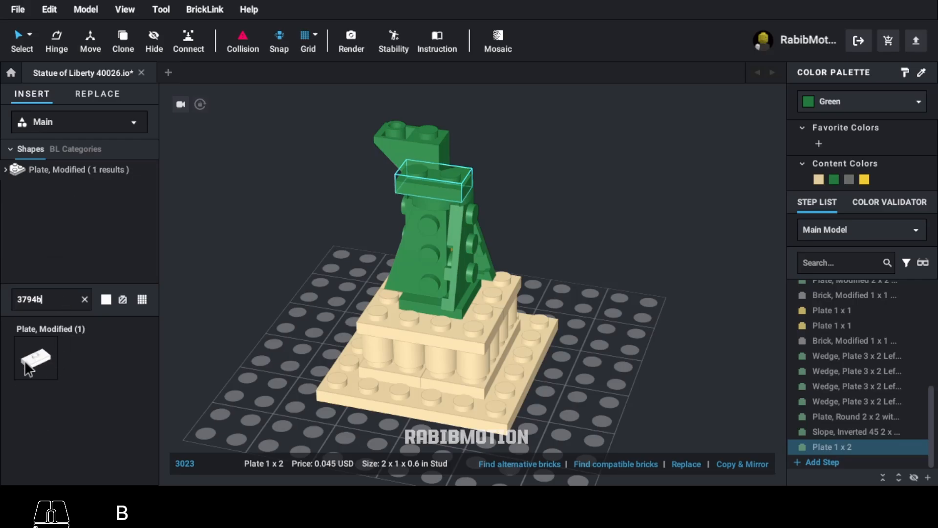
pyautogui.moveTo(27, 369); pyautogui.dragTo(441, 174)
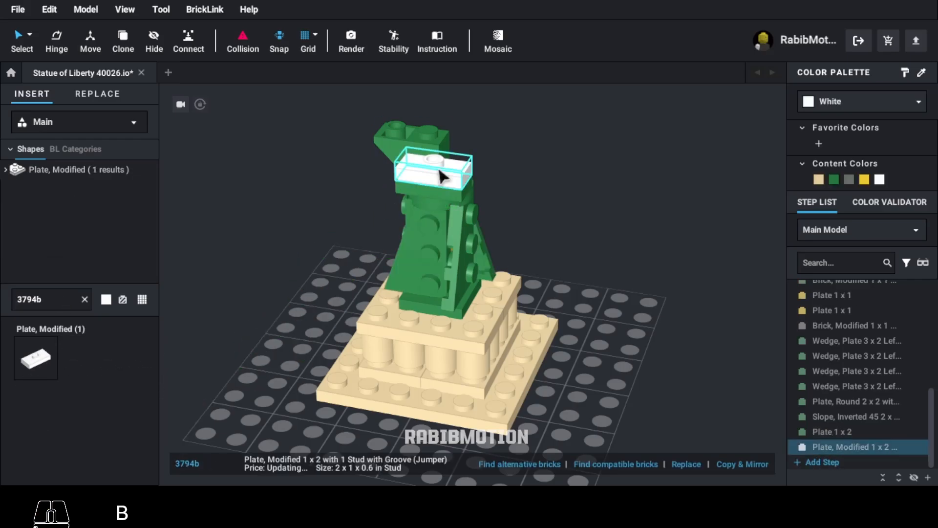
pyautogui.click(834, 179)
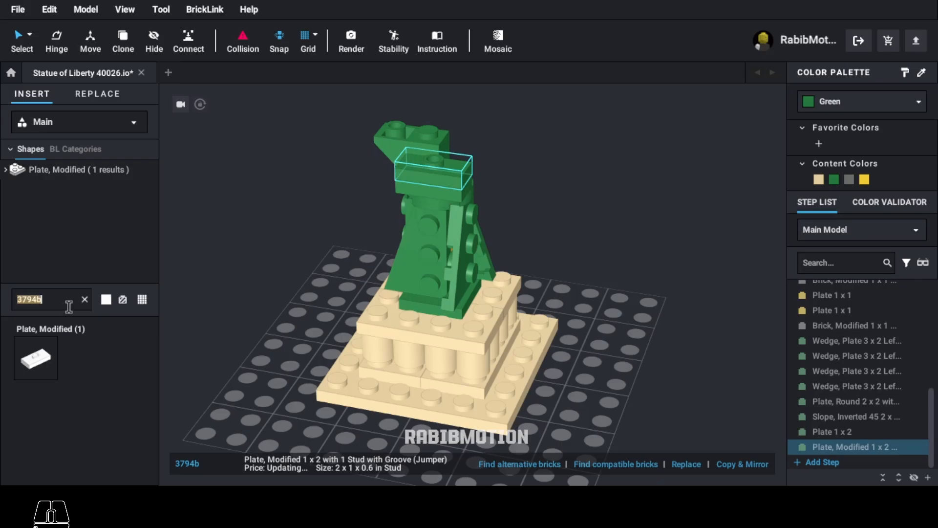
# Insert the 2 x 1 slope, part 3040, beside the inverted slope, rotate it to slope outward, and recolor it Green.
pyautogui.write('3040')
pyautogui.click(36, 417)
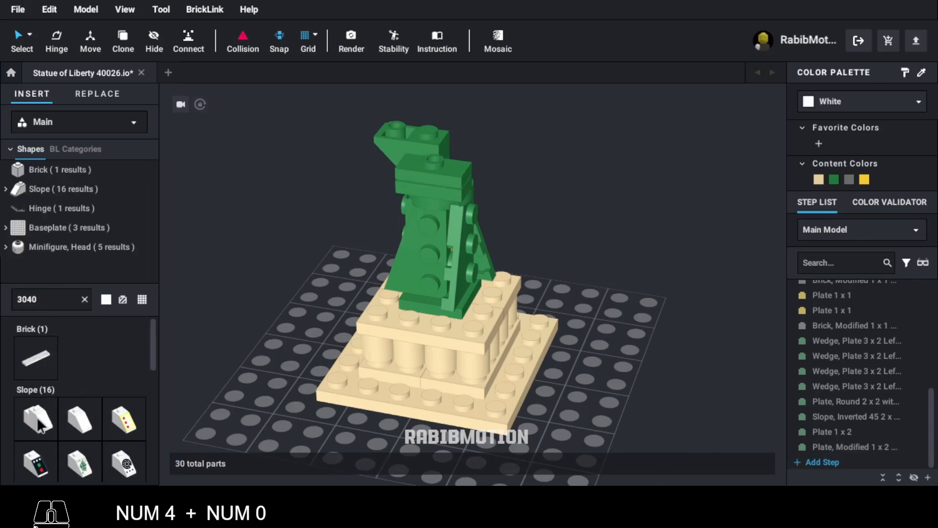
pyautogui.moveTo(37, 418); pyautogui.dragTo(470, 146)
pyautogui.press('Left')
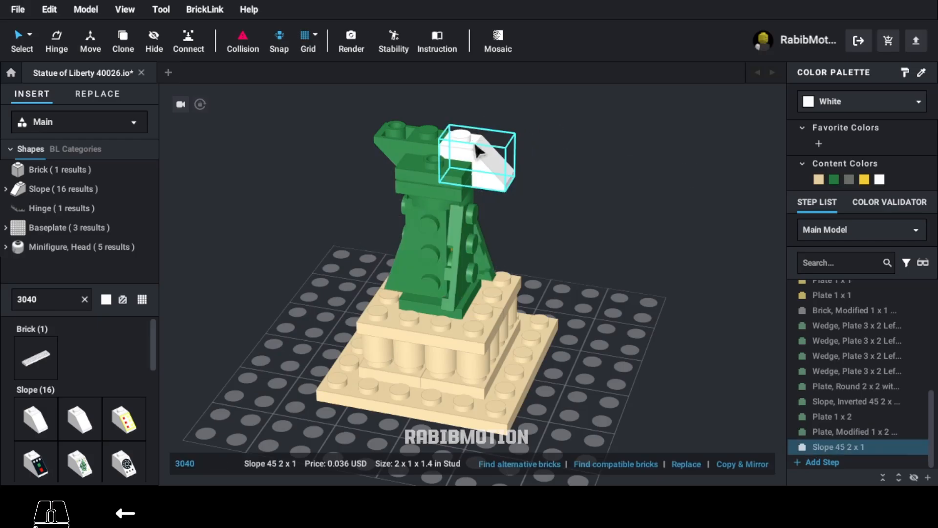
pyautogui.click(834, 181)
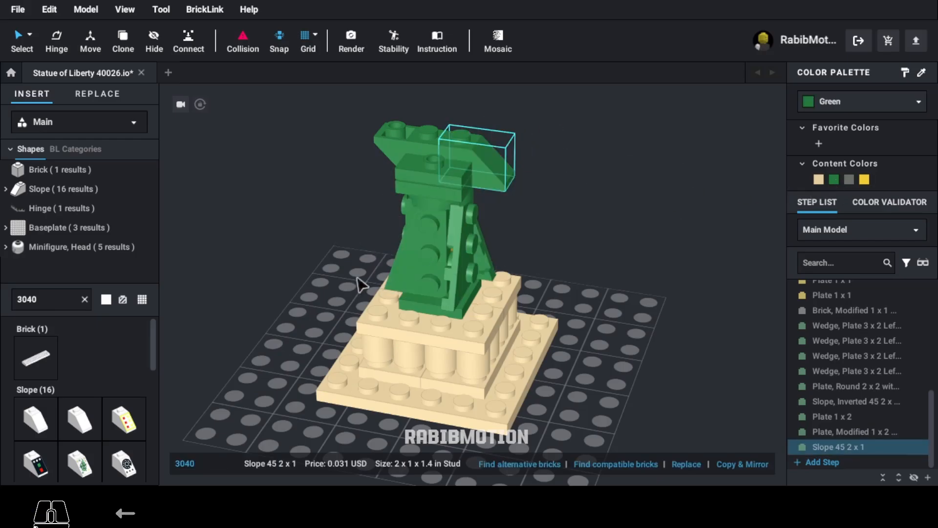
# Clone the green 1 x 2 plate, rotate it crosswise, and attach it under the overhanging end of the 2 x 1 slope.
pyautogui.click(456, 201)
pyautogui.press('c')
pyautogui.press('Left')
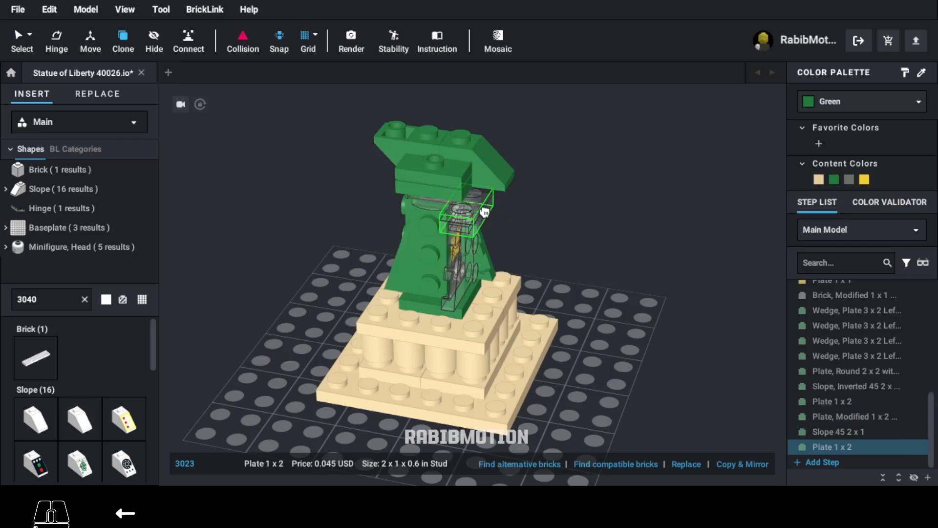
pyautogui.click(498, 204)
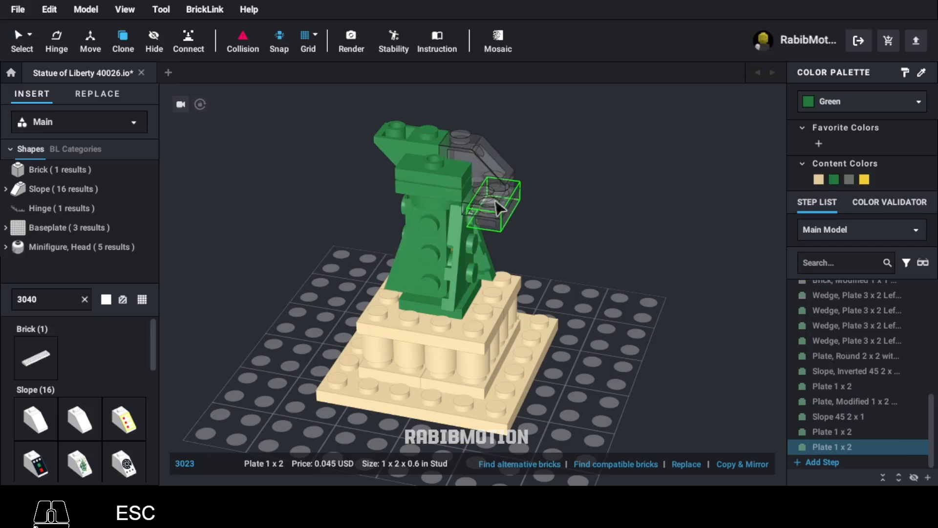
pyautogui.press('Escape')
# Insert the 1 x 1 slope 54200 on the exposed stud of the crosswise plate, rotate it to fit, and recolor it Green.
pyautogui.write('54200')
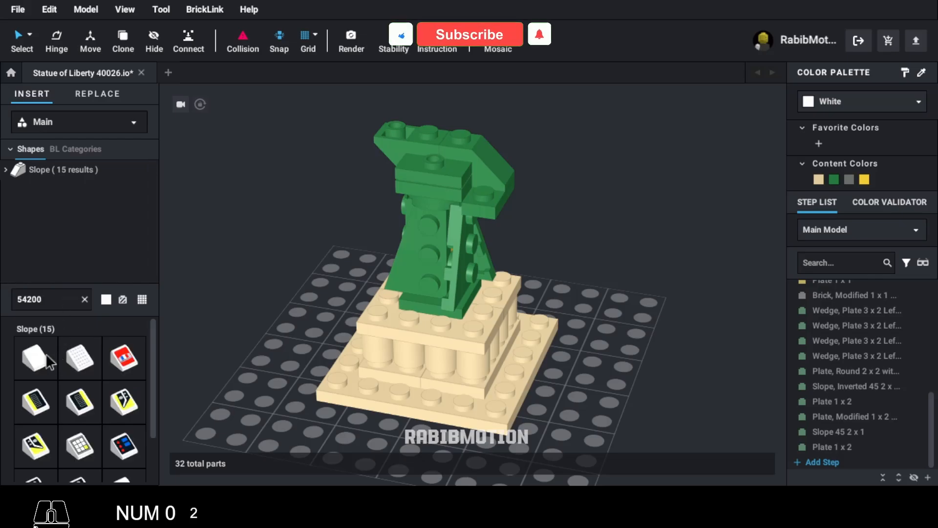
pyautogui.moveTo(45, 353); pyautogui.dragTo(507, 204)
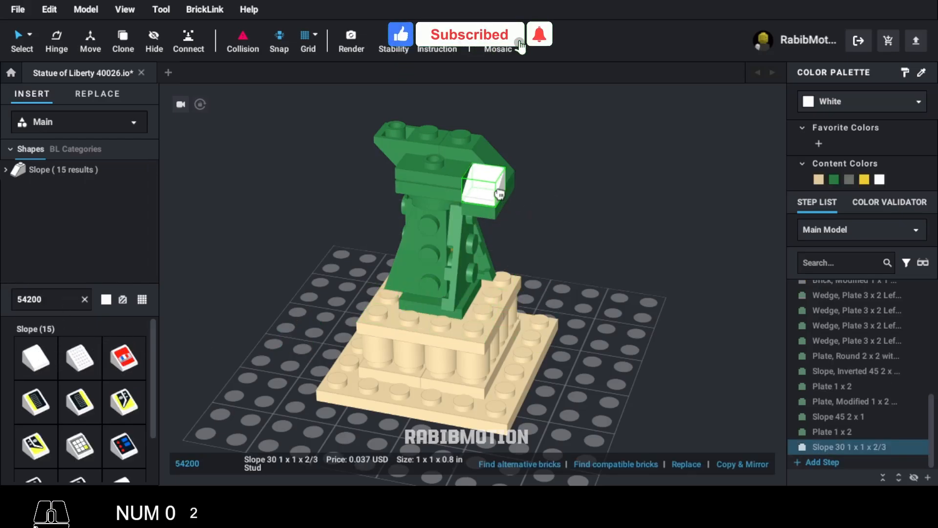
pyautogui.press('Left')
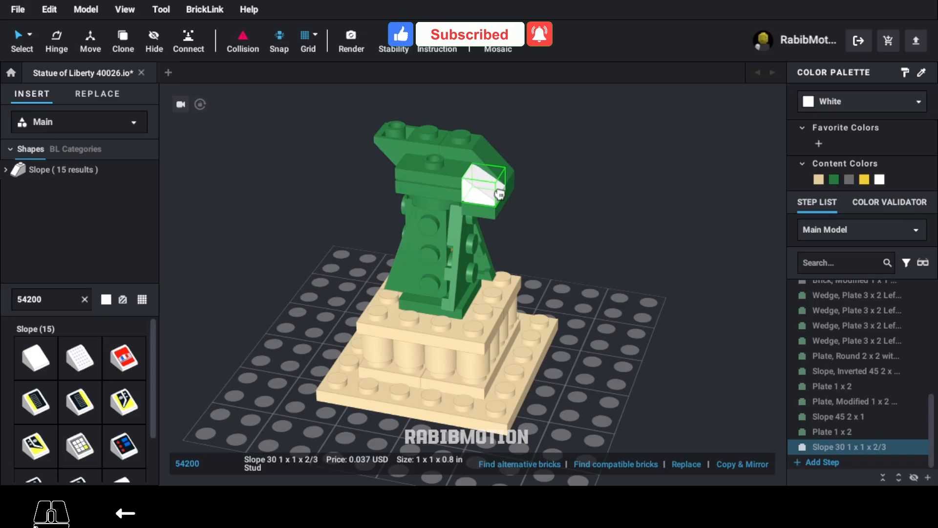
pyautogui.press('Right')
pyautogui.press('Right')
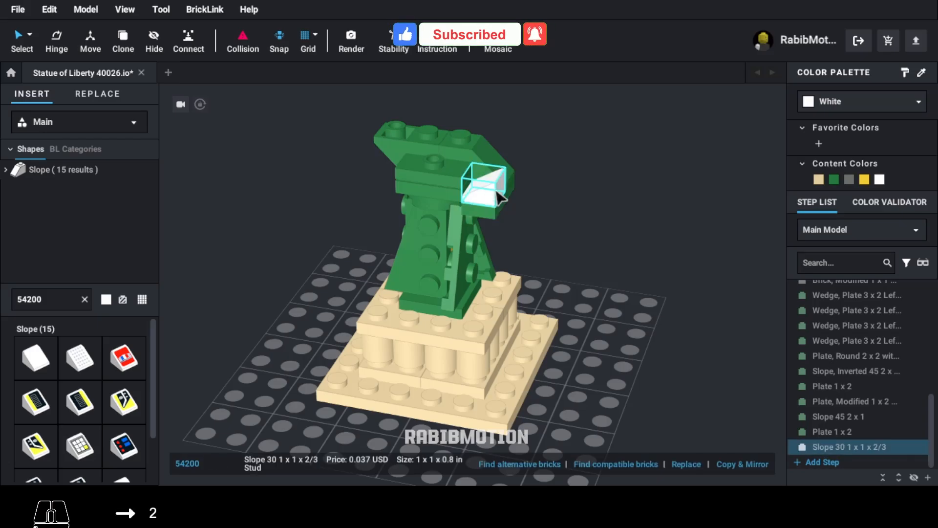
pyautogui.click(834, 179)
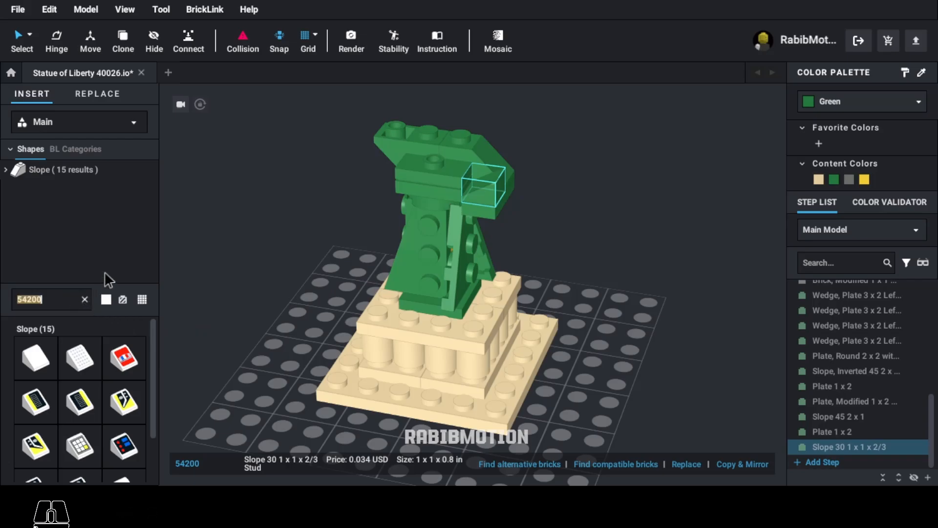
# Clone the green 1 x 2 jumper plate from the statue's front and place the copy on top of the shoulders.
pyautogui.click(432, 170)
pyautogui.press('c')
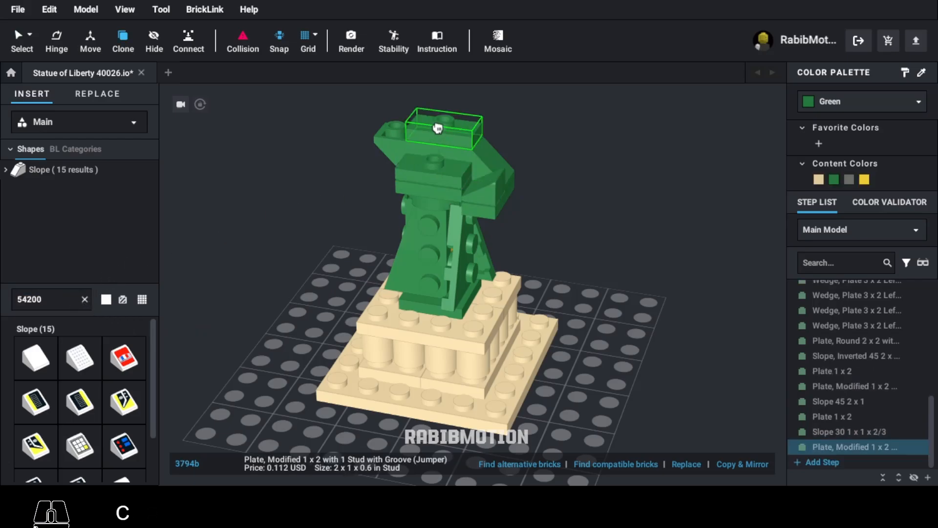
pyautogui.press('Escape')
# Clone the green 1 x 1 slope, rotate it, and place the copy on the front jumper plate's stud against the chest.
pyautogui.click(489, 195)
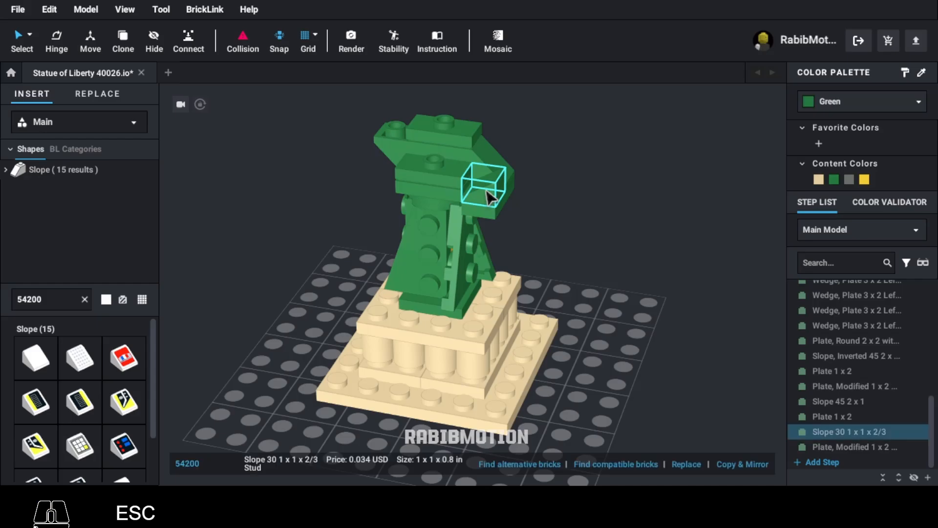
pyautogui.press('c')
pyautogui.press('Left')
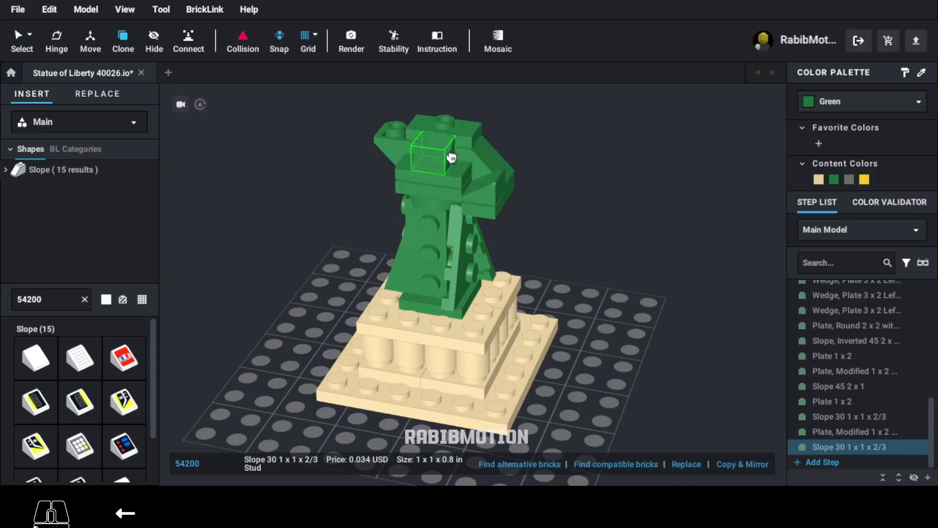
pyautogui.click(451, 157)
pyautogui.press('Escape')
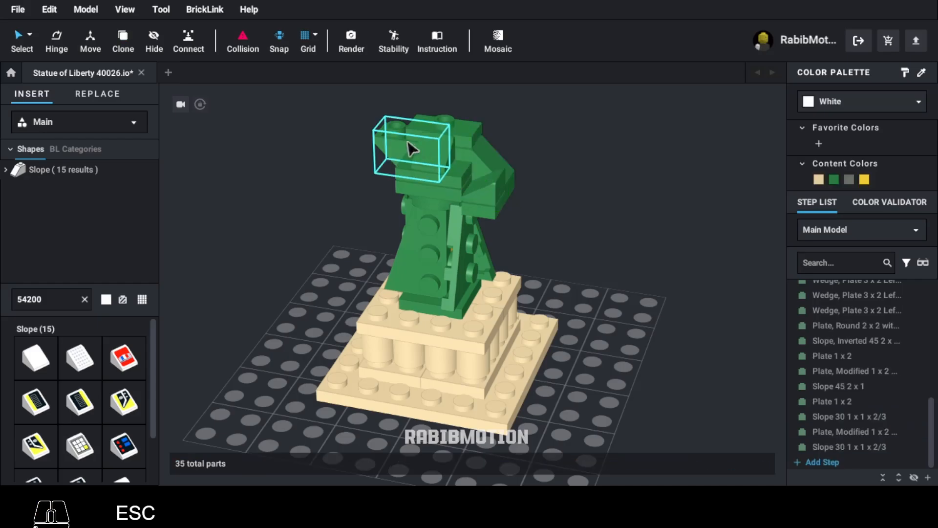
# Clone the green inverted 2 x 1 slope and stack the copy outward on the existing one to extend the raised arm.
pyautogui.click(404, 147)
pyautogui.press('c')
pyautogui.click(385, 117)
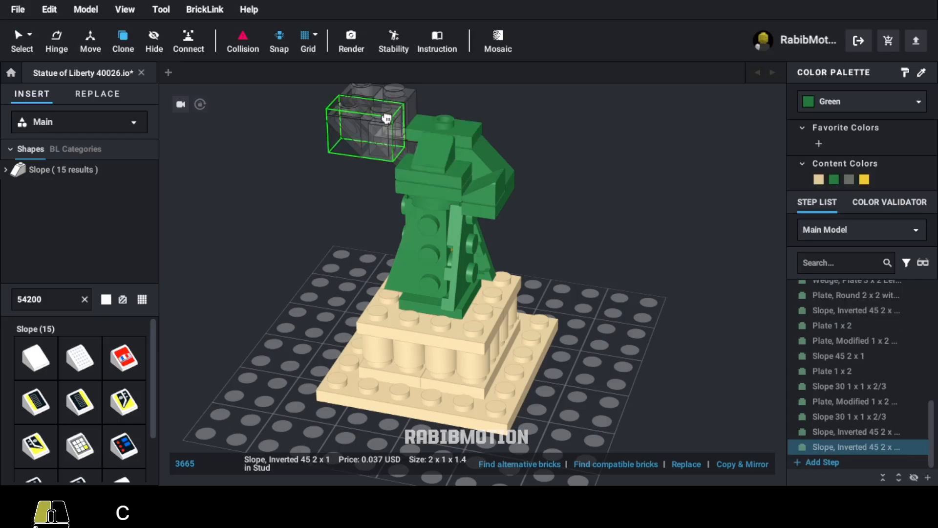
pyautogui.press('Escape')
# Insert the plain minifigure head 3626 on the stud of the shoulders' jumper plate and recolor it Green.
pyautogui.scroll(-5, 428, 313)
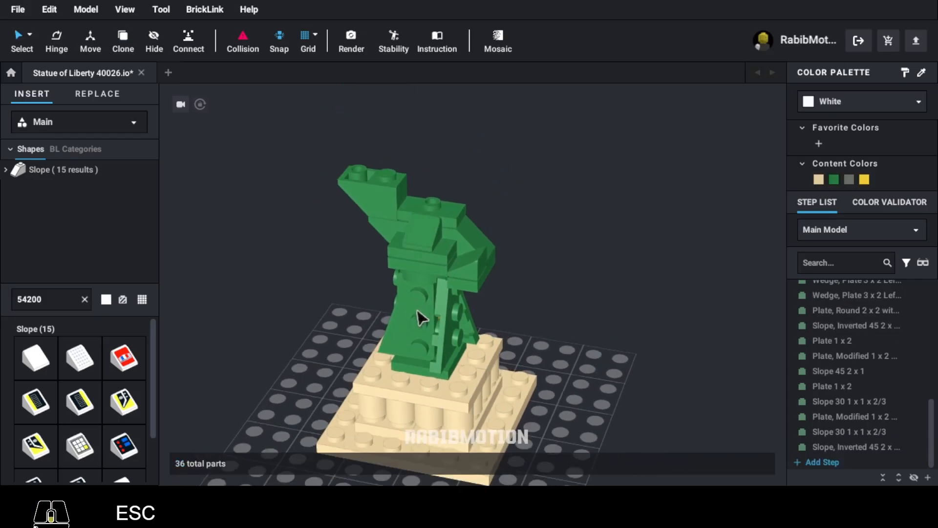
pyautogui.moveTo(428, 309); pyautogui.dragTo(446, 309, button='middle')
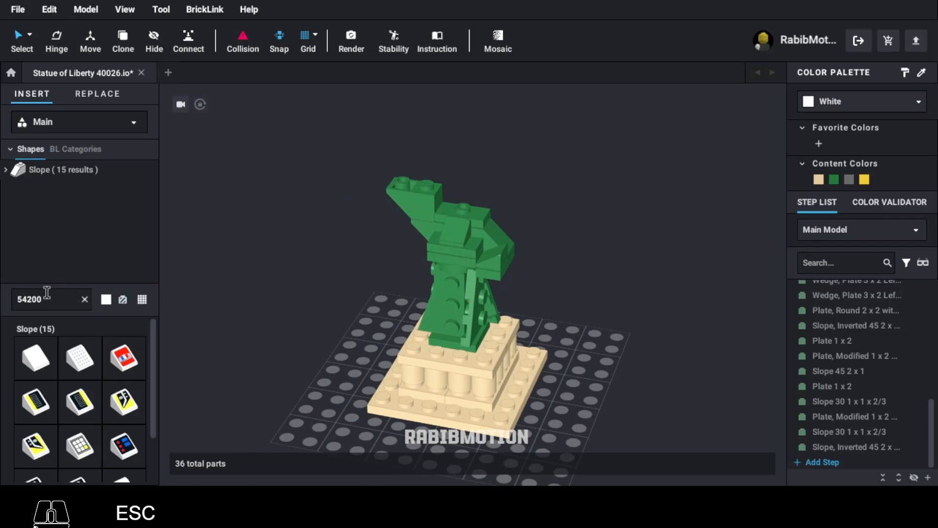
pyautogui.write('3626')
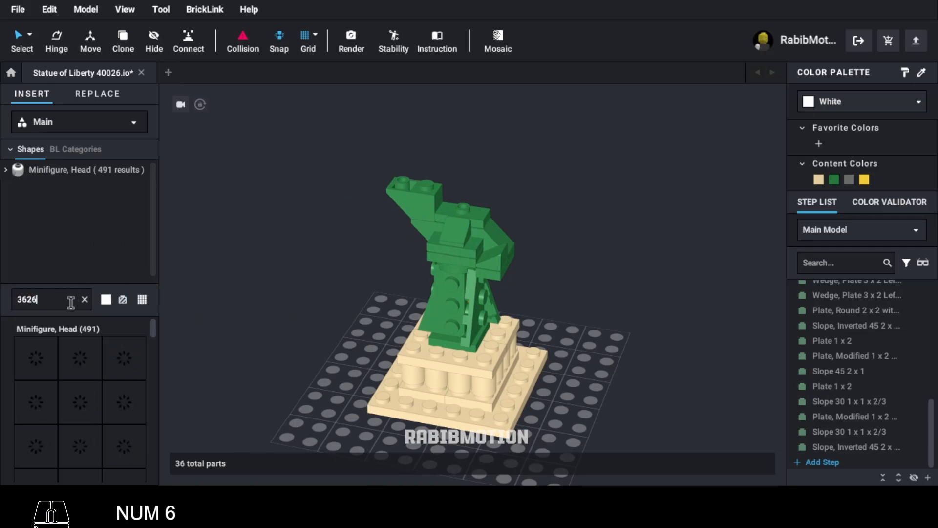
pyautogui.moveTo(51, 339); pyautogui.dragTo(467, 208)
pyautogui.click(834, 179)
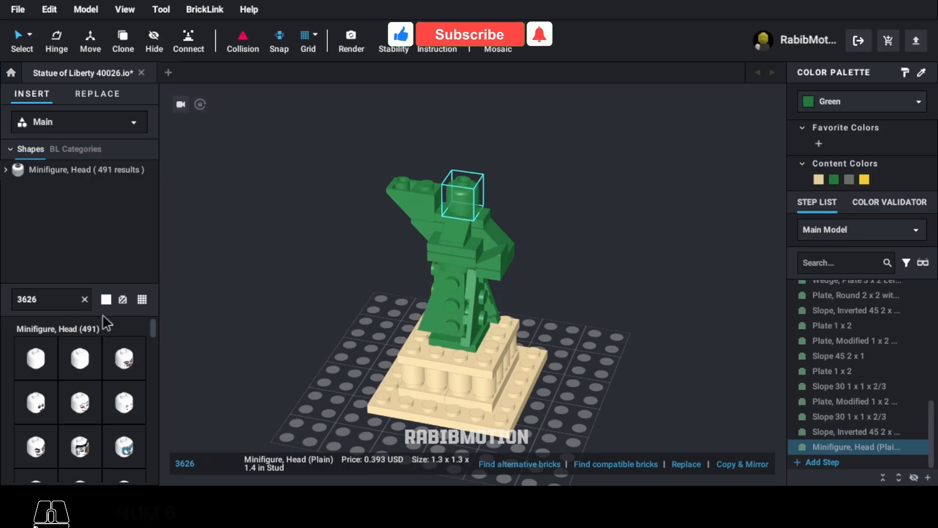
# Insert the 2 x 2 inverted dish 4740 on top of the minifigure head and recolor it Green.
pyautogui.write('4740')
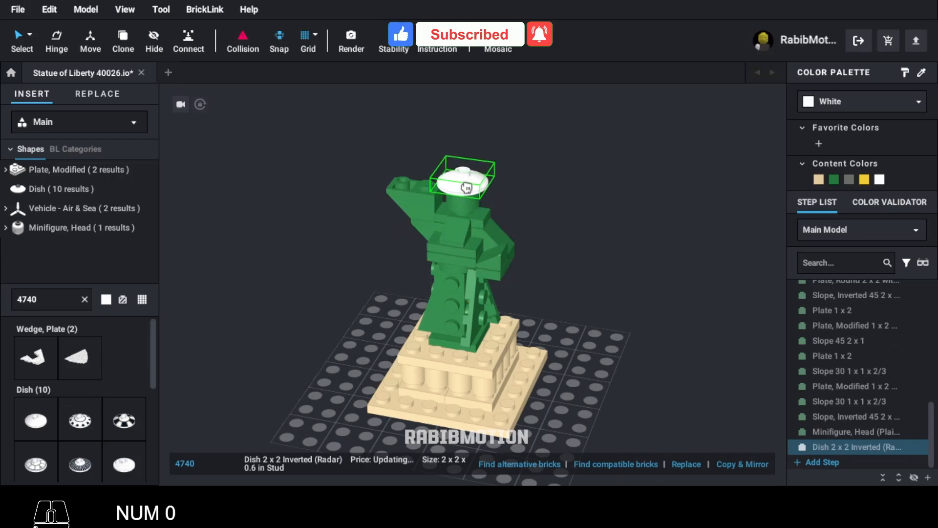
pyautogui.click(468, 180)
pyautogui.click(835, 180)
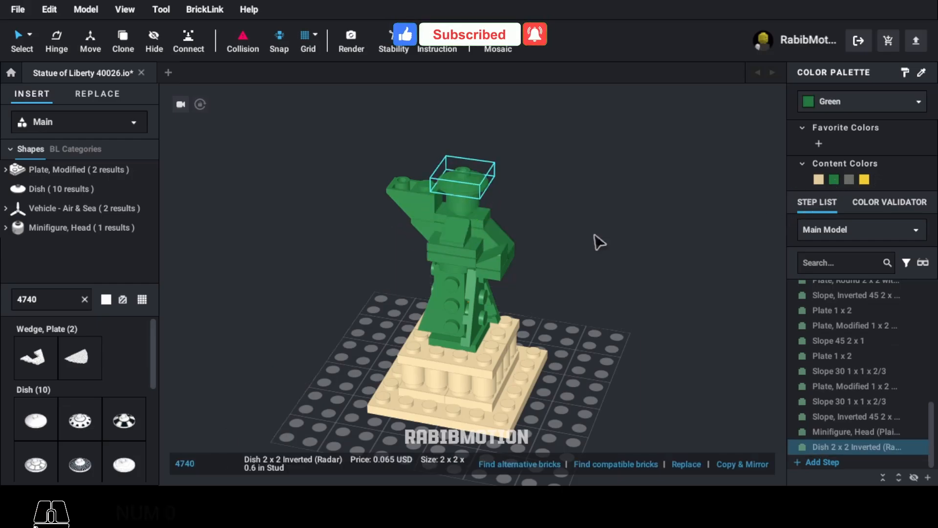
# Insert the plume feather flame 64647, rotate it, and attach it to the outer stud of the raised arm.
pyautogui.doubleClick(71, 302)
pyautogui.write('44647')
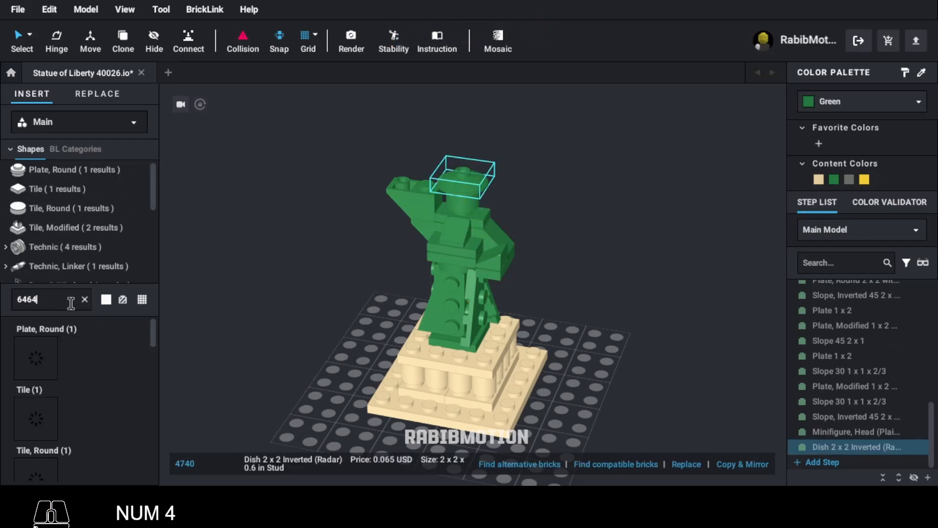
pyautogui.click(36, 357)
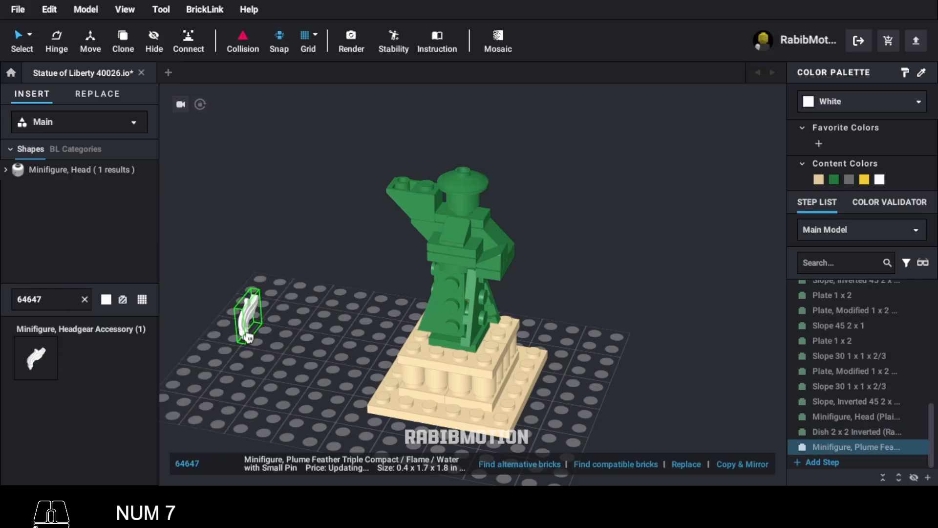
pyautogui.press('Left')
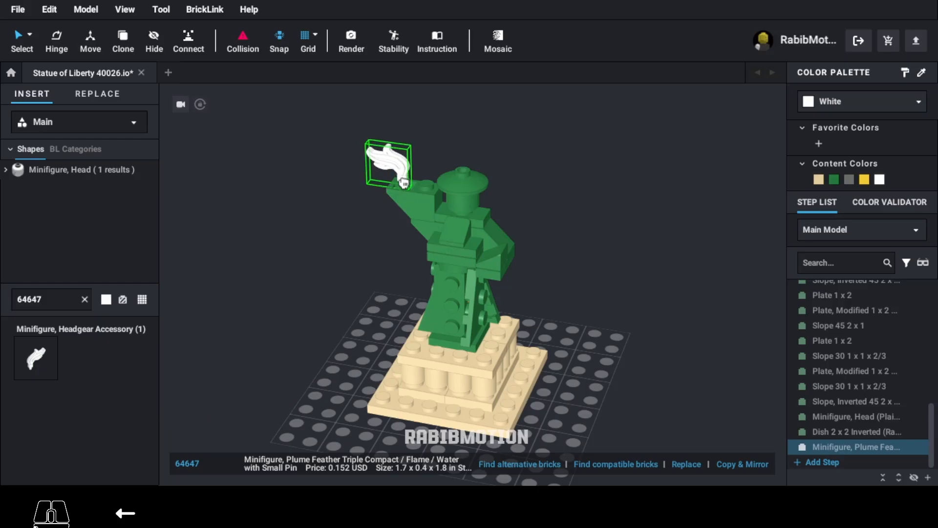
pyautogui.click(407, 182)
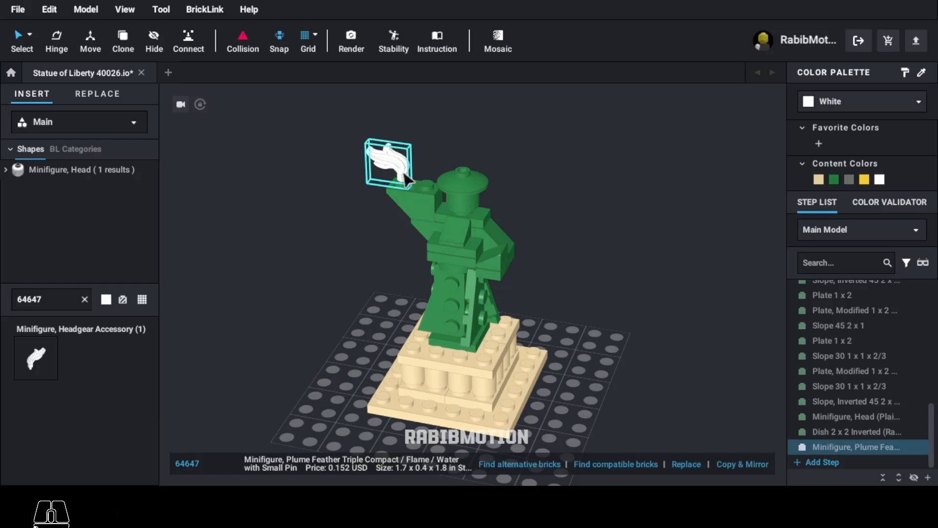
# Recolor the torch flame Trans-Neon Orange and inspect the completed statue.
pyautogui.click(884, 93)
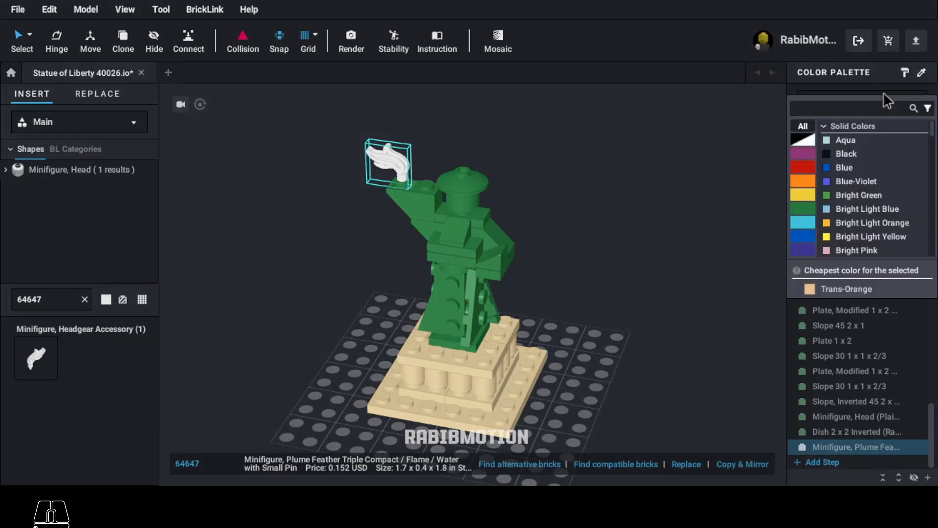
pyautogui.write('trans bn')
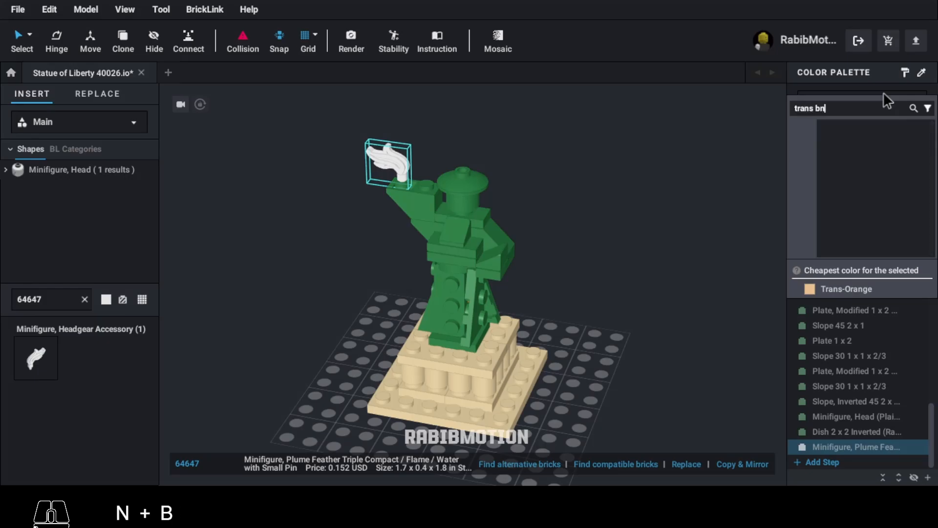
pyautogui.press('BackSpace')
pyautogui.press('BackSpace')
pyautogui.write('ne')
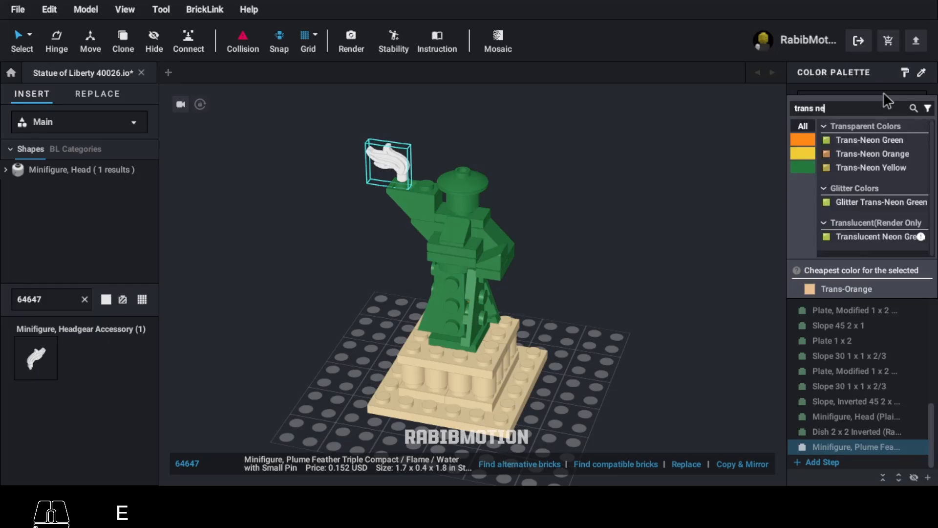
pyautogui.write('on')
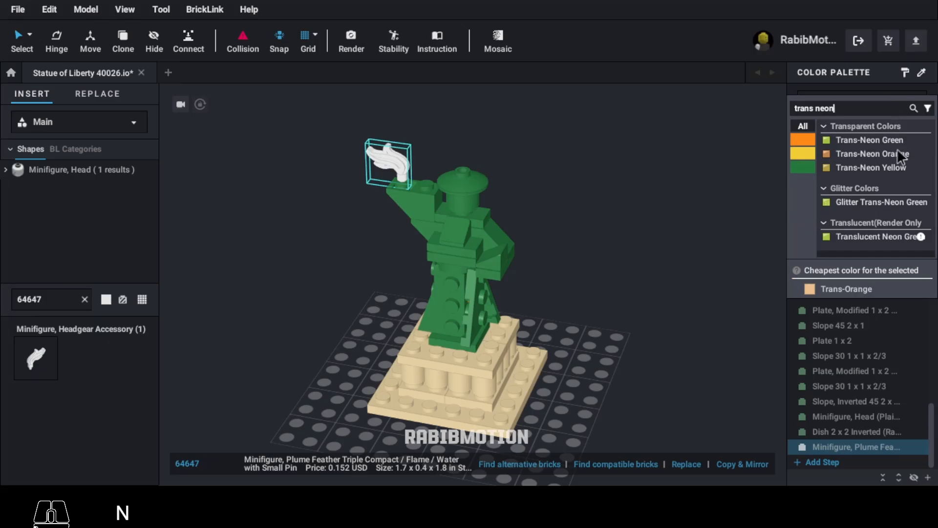
pyautogui.click(900, 156)
pyautogui.click(660, 263)
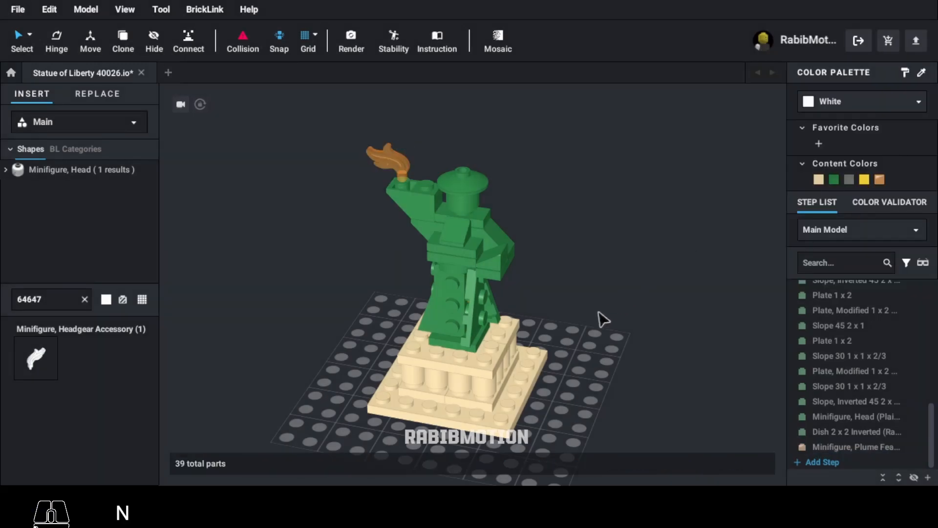
pyautogui.moveTo(601, 331); pyautogui.dragTo(847, 312, button='right')
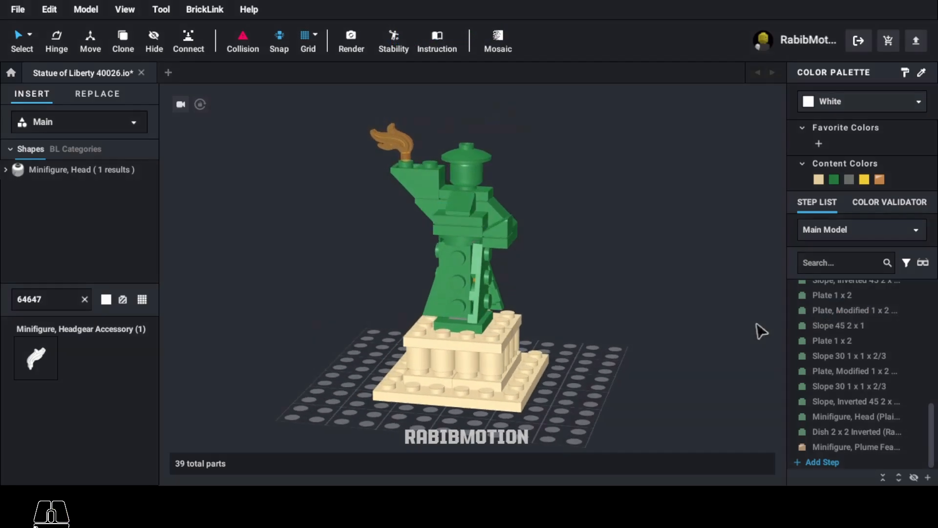